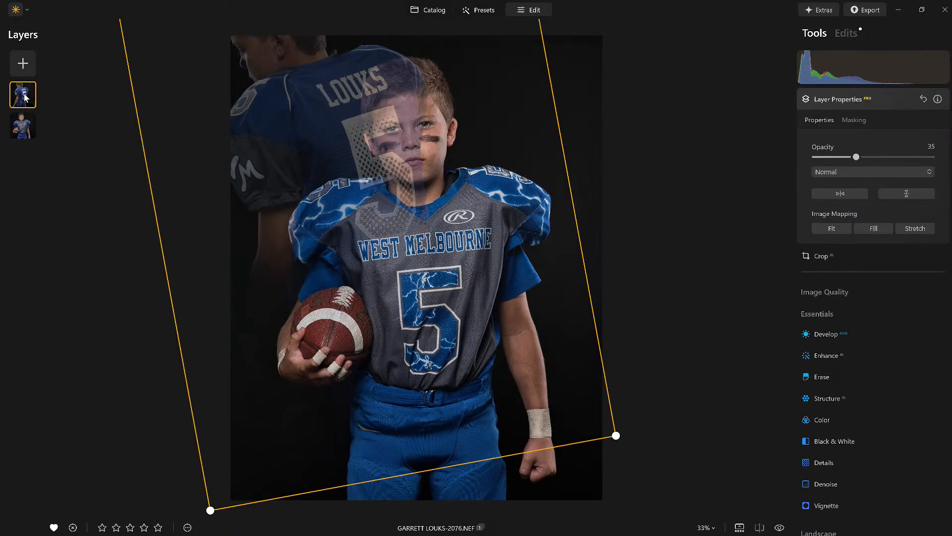
Step: Examine the two layers by selecting each in turn, then hide and show the top back-view layer
{"action": "left_click", "coordinate": [25, 127]}
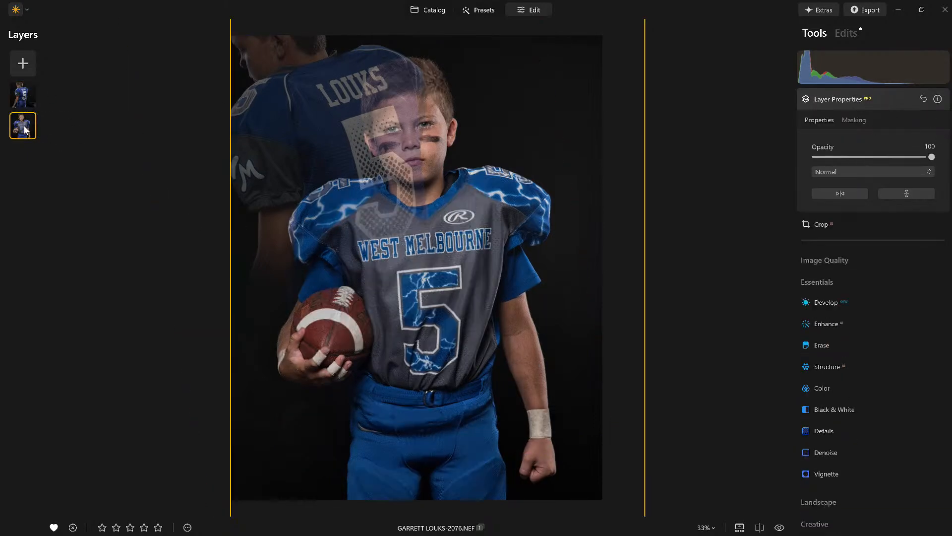
{"action": "left_click", "coordinate": [22, 97]}
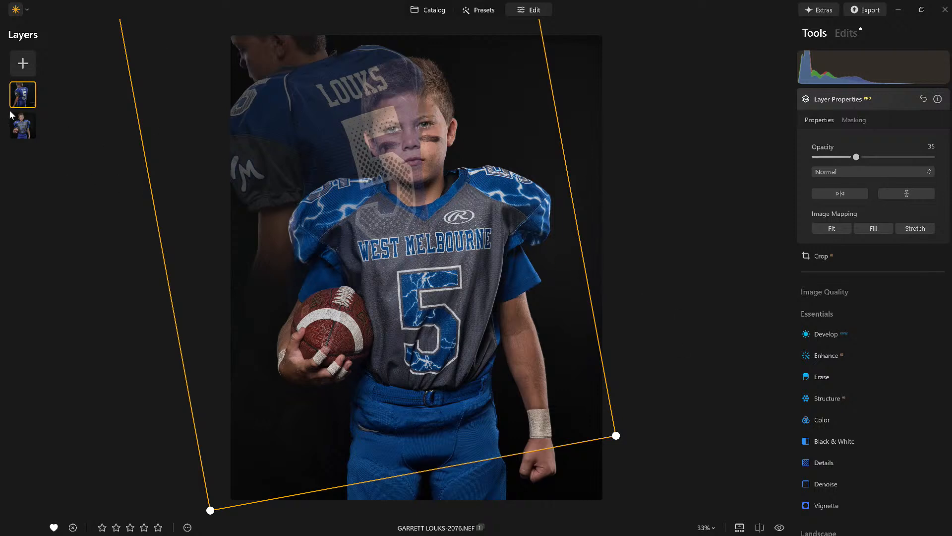
{"action": "left_click", "coordinate": [20, 133]}
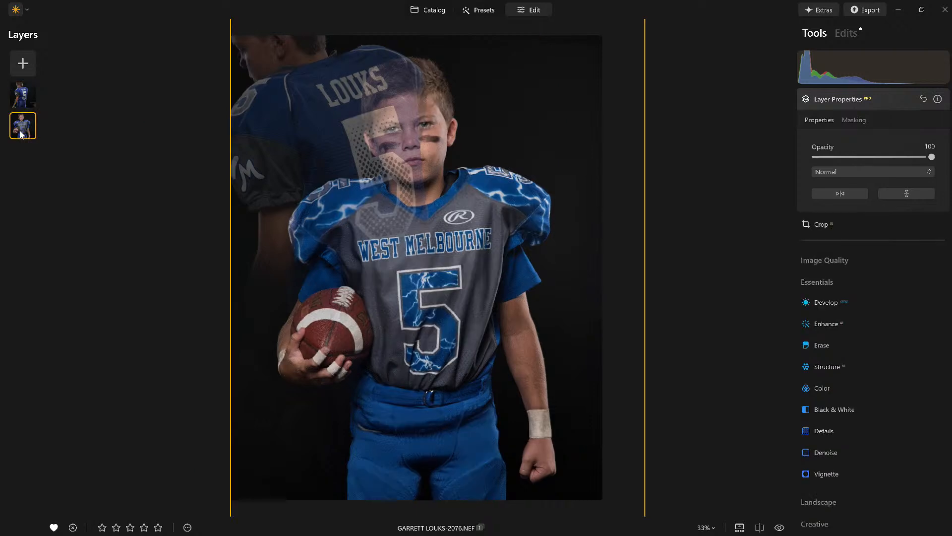
{"action": "left_click", "coordinate": [23, 96]}
{"action": "right_click", "coordinate": [24, 97]}
{"action": "left_click", "coordinate": [39, 103]}
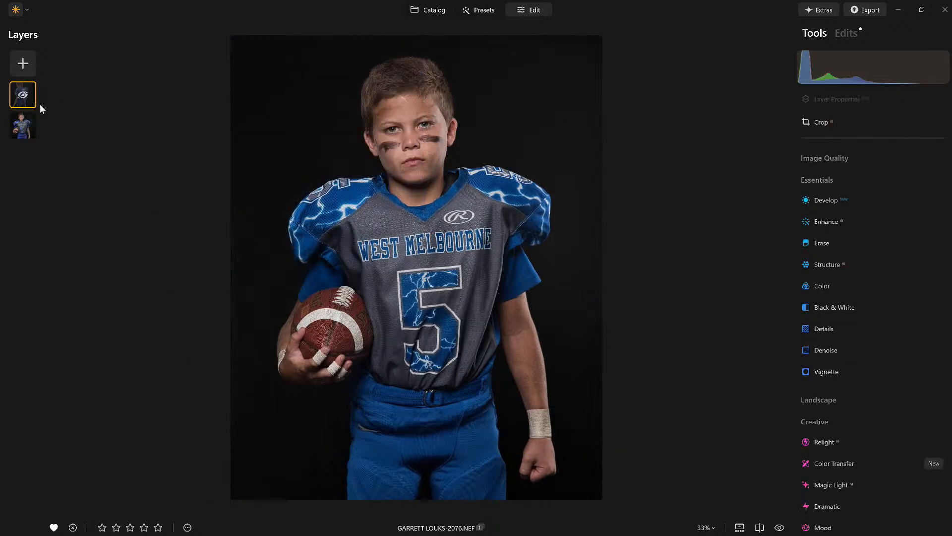
{"action": "right_click", "coordinate": [27, 98]}
{"action": "left_click", "coordinate": [45, 106]}
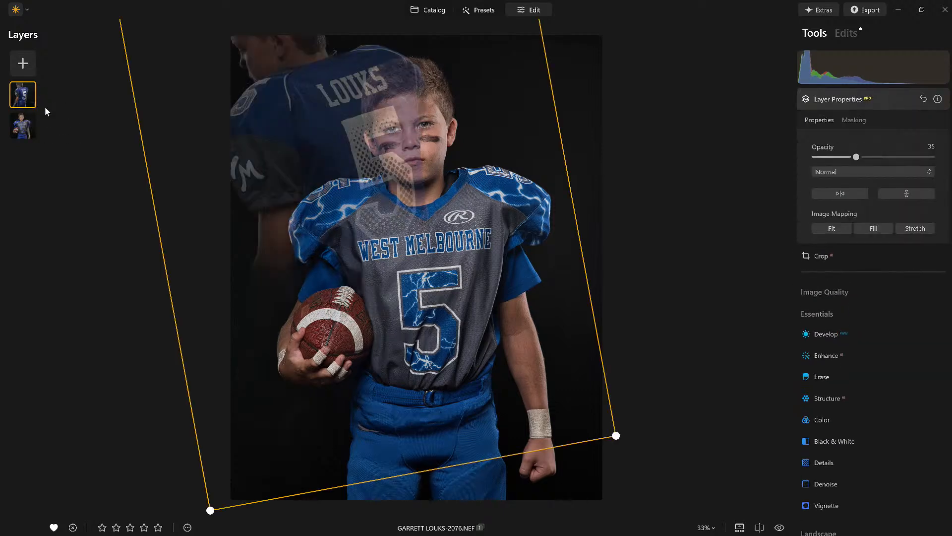
Step: Mask the back-view layer with Portrait Background removal and set the layer's opacity to 35
{"action": "left_click", "coordinate": [851, 121]}
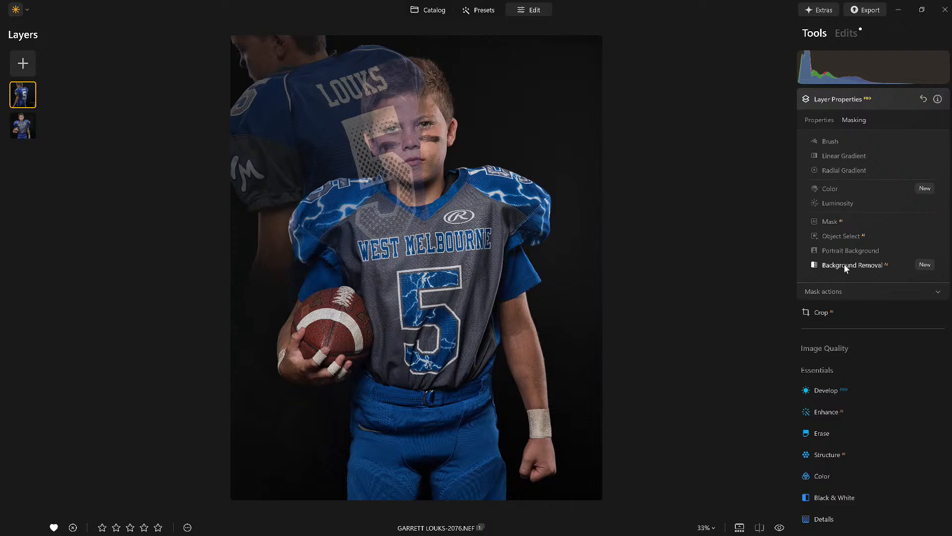
{"action": "left_click", "coordinate": [847, 248]}
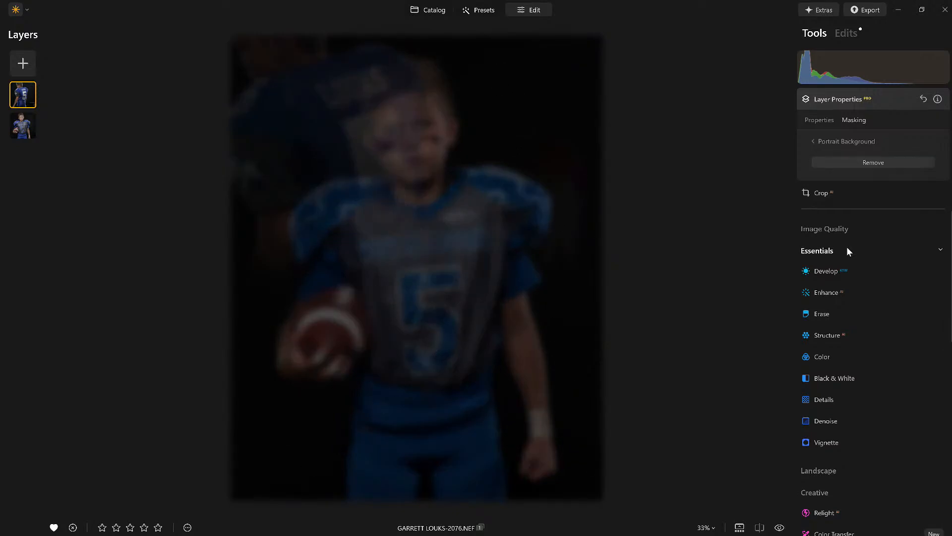
{"action": "left_click", "coordinate": [868, 164]}
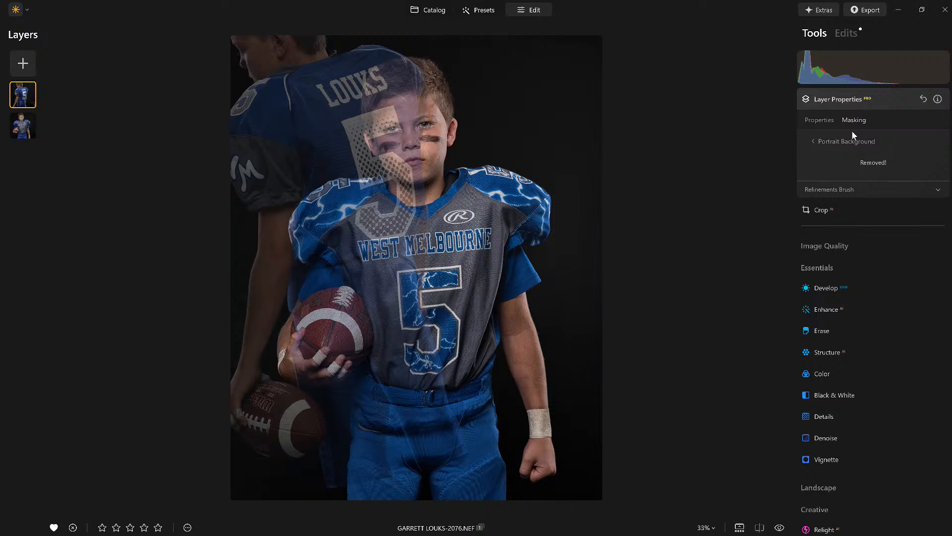
{"action": "left_click", "coordinate": [815, 118]}
{"action": "mouse_move", "coordinate": [856, 157]}
{"action": "left_mouse_down"}
{"action": "mouse_move", "coordinate": [935, 165]}
{"action": "mouse_move", "coordinate": [854, 168]}
{"action": "left_mouse_up"}
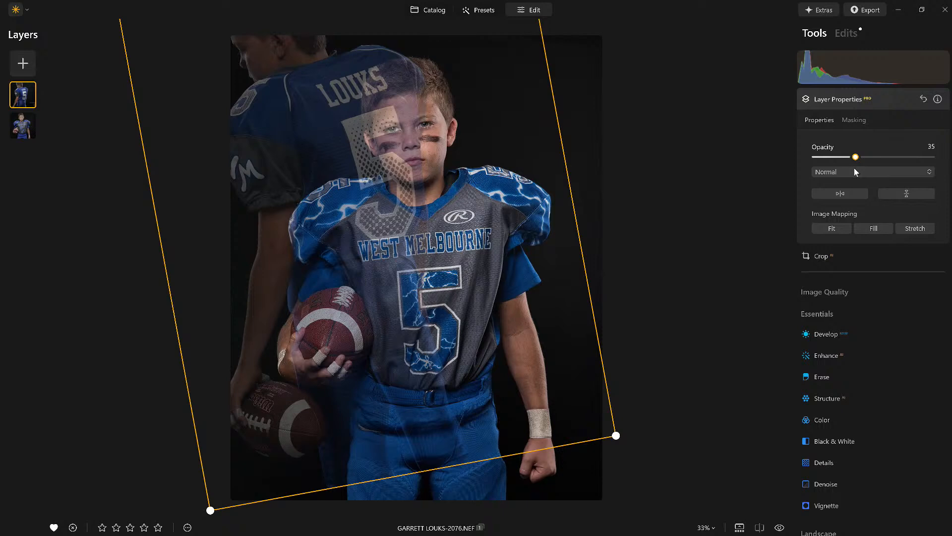
Step: Duplicate the front-facing base portrait layer and remove the portrait background from the copy
{"action": "left_click", "coordinate": [37, 127]}
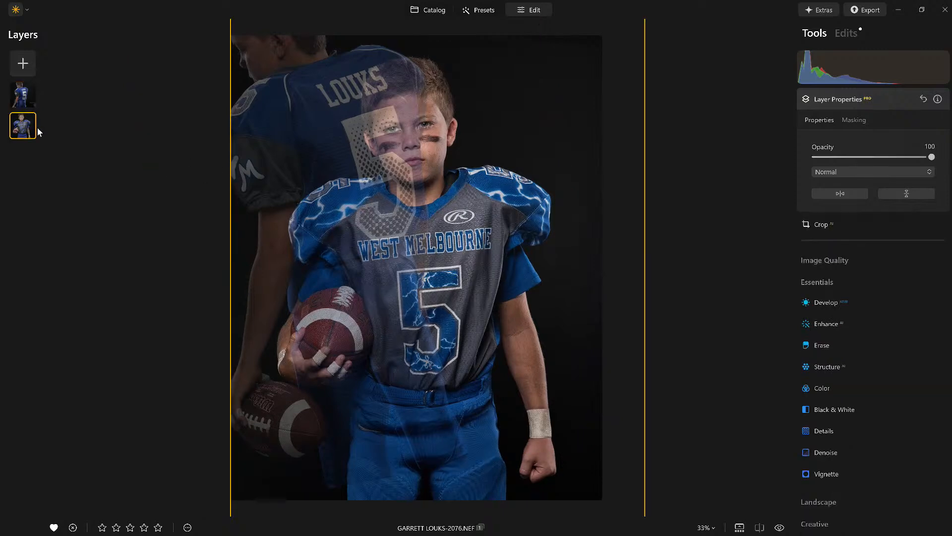
{"action": "right_click", "coordinate": [18, 131]}
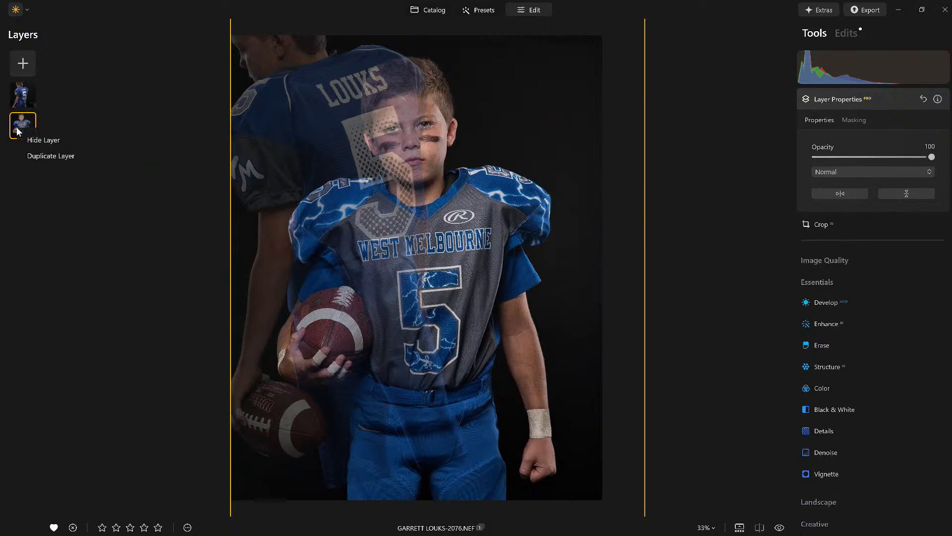
{"action": "left_click", "coordinate": [35, 154]}
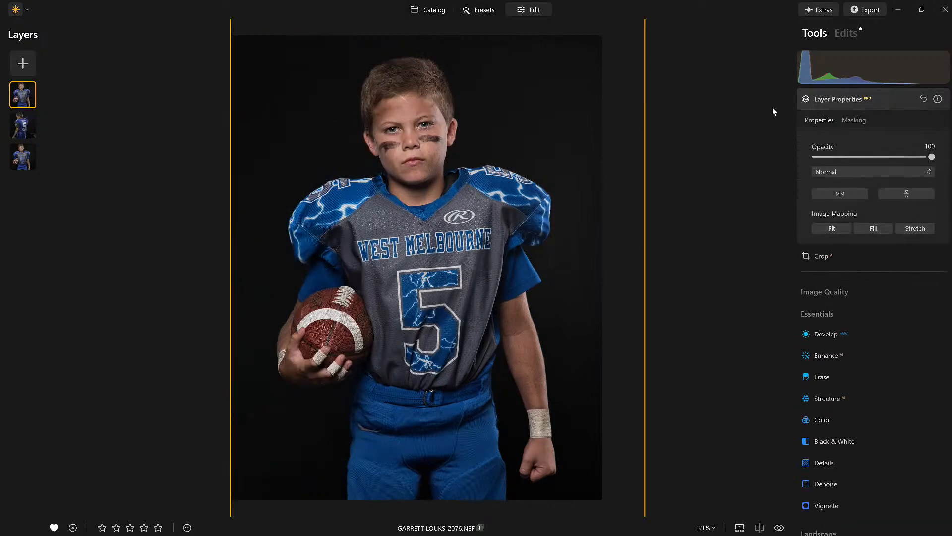
{"action": "left_click", "coordinate": [854, 121]}
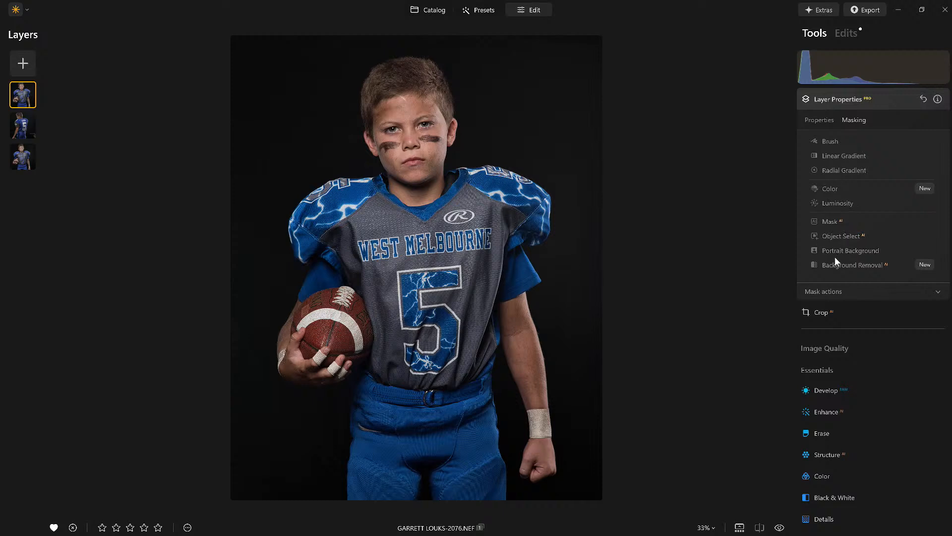
{"action": "left_click", "coordinate": [846, 250]}
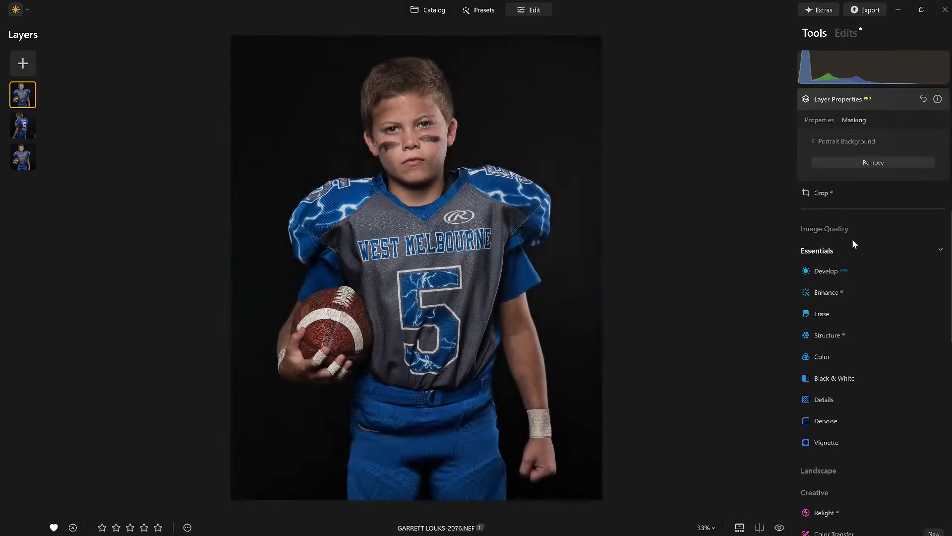
{"action": "left_click", "coordinate": [875, 164]}
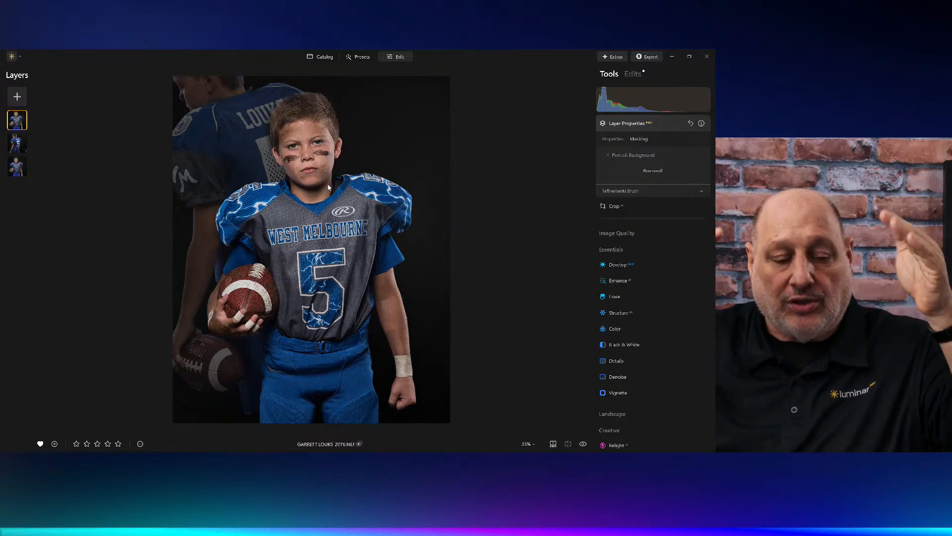
Step: Select all three layers together and merge them into a new top layer
{"action": "left_click", "coordinate": [17, 165]}
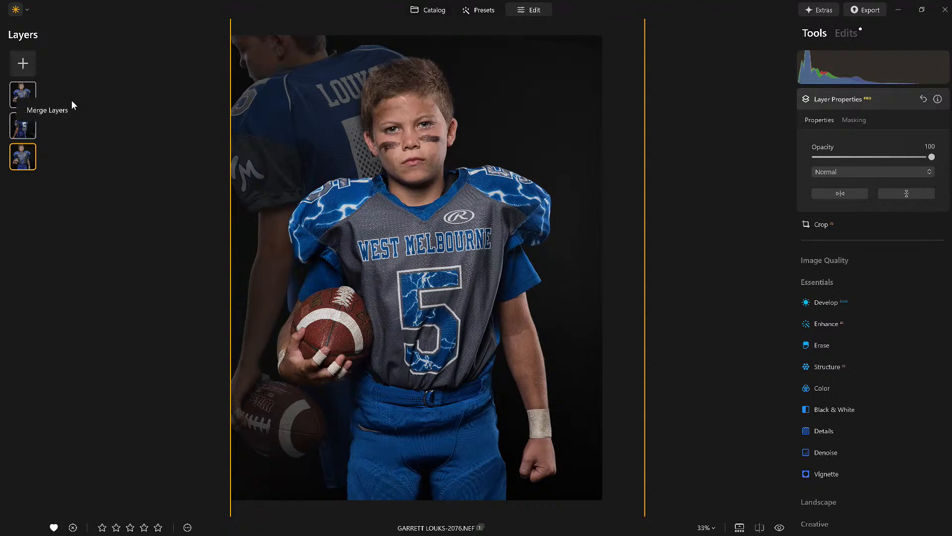
{"action": "left_click", "coordinate": [58, 109]}
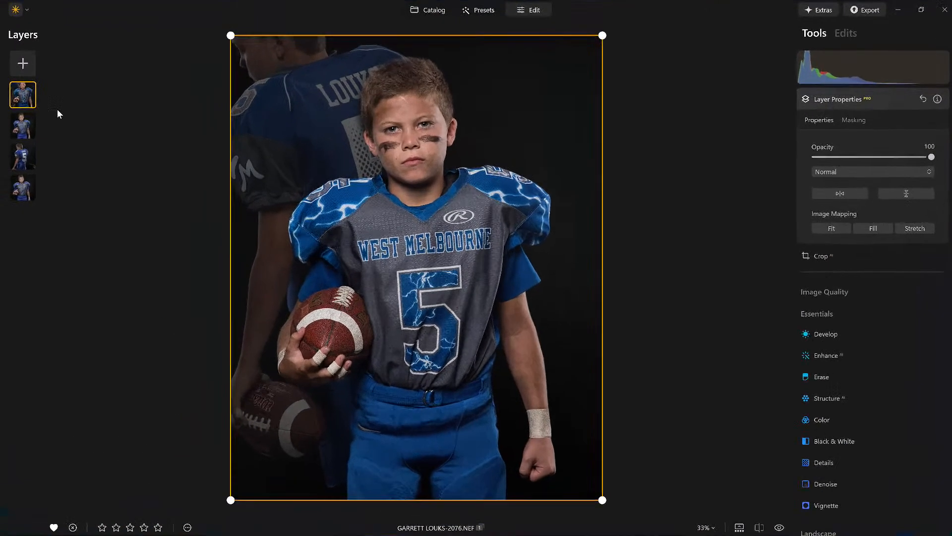
Step: Apply the Dramatic effect to the merged layer with Amount 85, Local Contrast 71 and Brightness -16
{"action": "scroll", "coordinate": [848, 431], "scroll_direction": "down", "scroll_amount": 5}
{"action": "scroll", "coordinate": [849, 430], "scroll_direction": "up", "scroll_amount": 4}
{"action": "scroll", "coordinate": [847, 427], "scroll_direction": "down", "scroll_amount": 3}
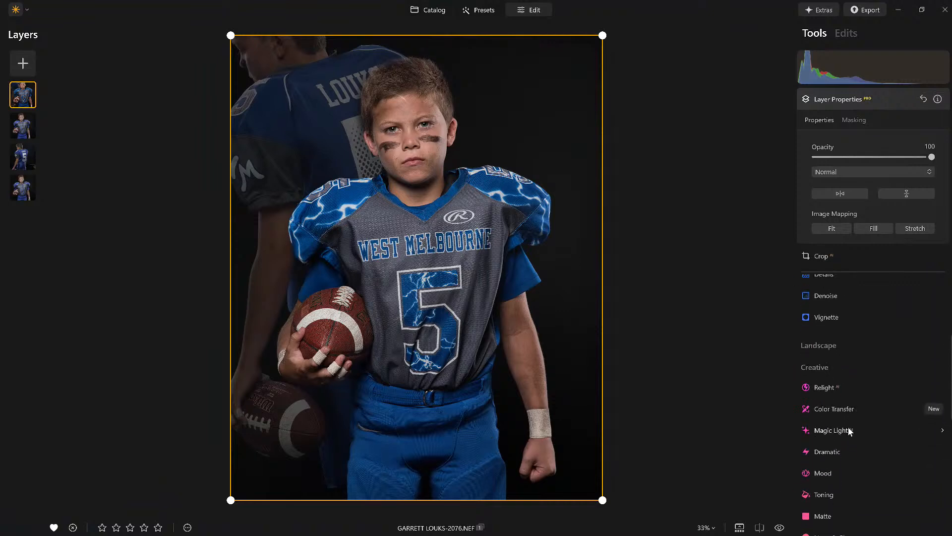
{"action": "left_click", "coordinate": [836, 447]}
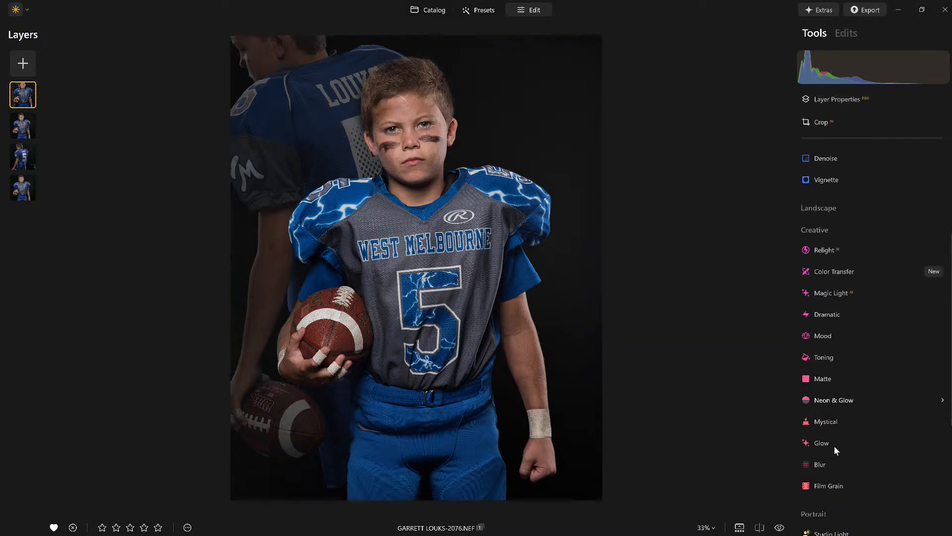
{"action": "left_click_drag", "start_coordinate": [821, 373], "coordinate": [898, 398]}
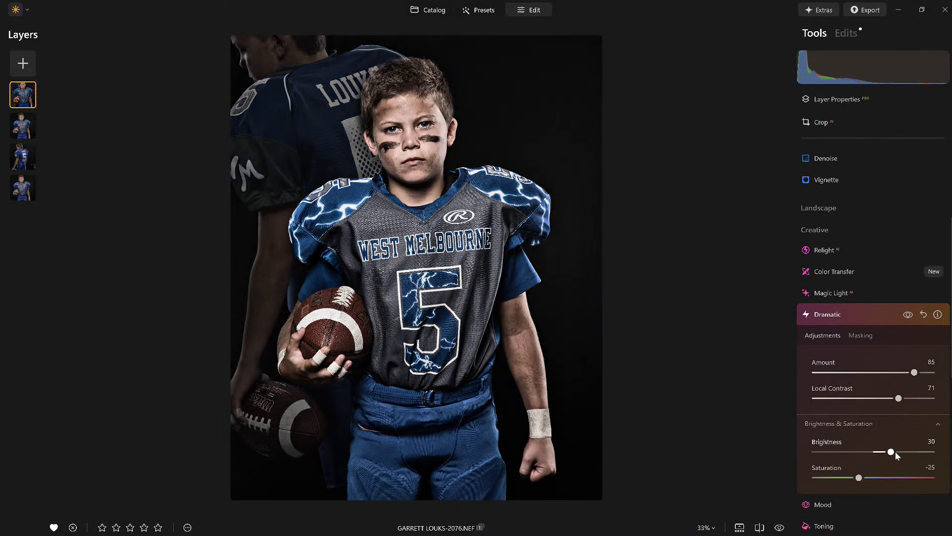
{"action": "mouse_move", "coordinate": [878, 460]}
{"action": "left_mouse_down"}
{"action": "mouse_move", "coordinate": [845, 457]}
{"action": "mouse_move", "coordinate": [864, 459]}
{"action": "left_mouse_up"}
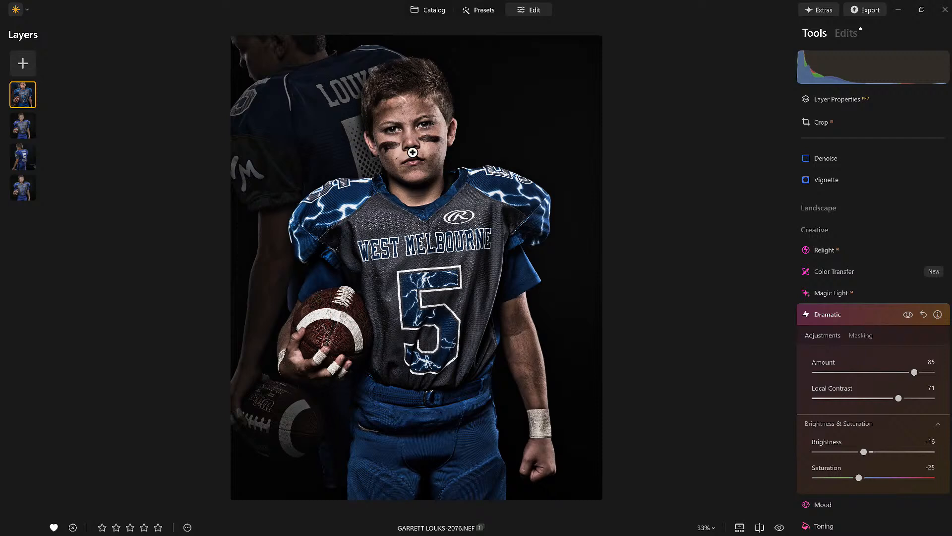
{"action": "left_click", "coordinate": [843, 315]}
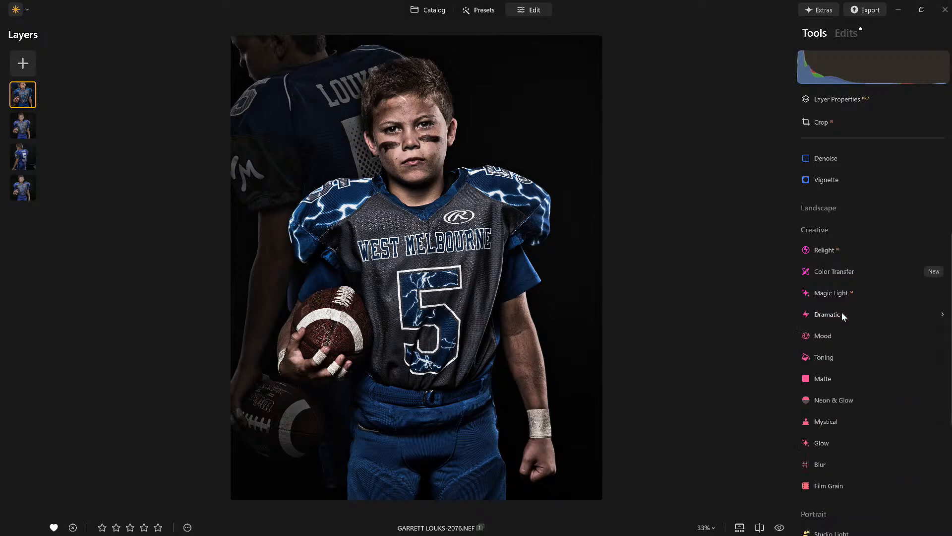
Step: Duplicate the merged layer and convert the copy to black and white with Red luminance at -83
{"action": "right_click", "coordinate": [25, 95]}
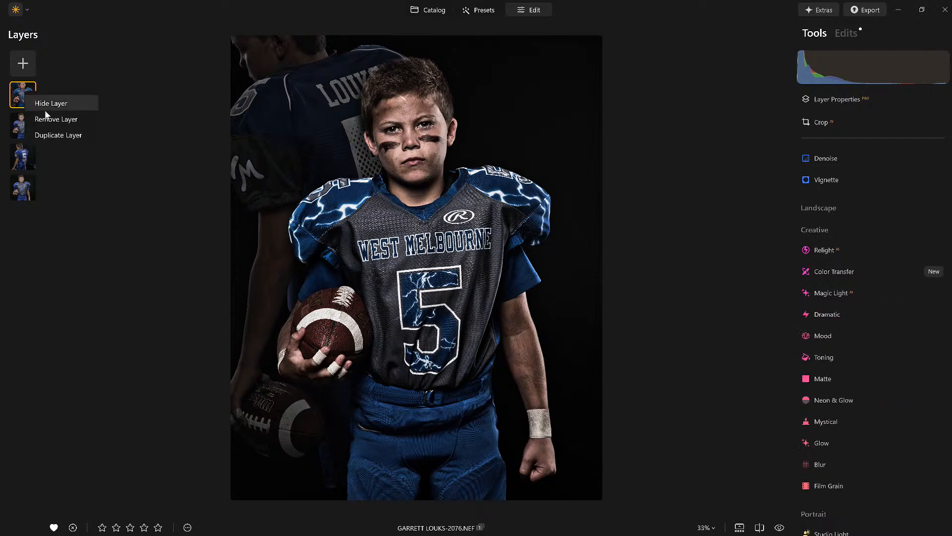
{"action": "left_click", "coordinate": [59, 135]}
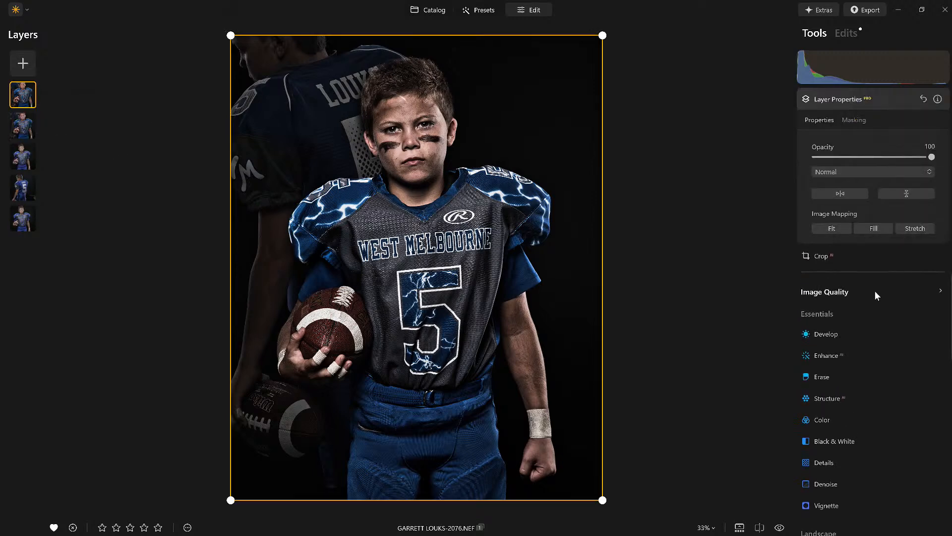
{"action": "left_click", "coordinate": [841, 99]}
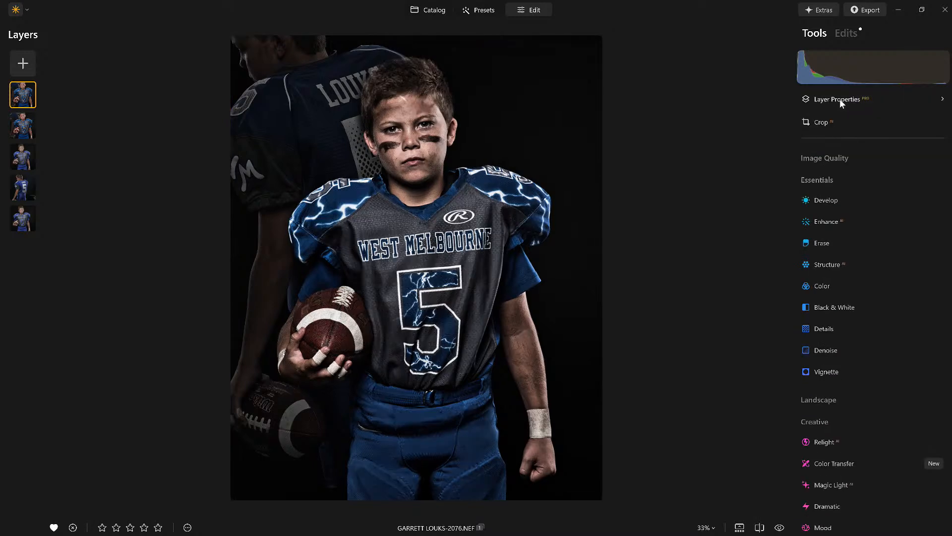
{"action": "left_click", "coordinate": [840, 307]}
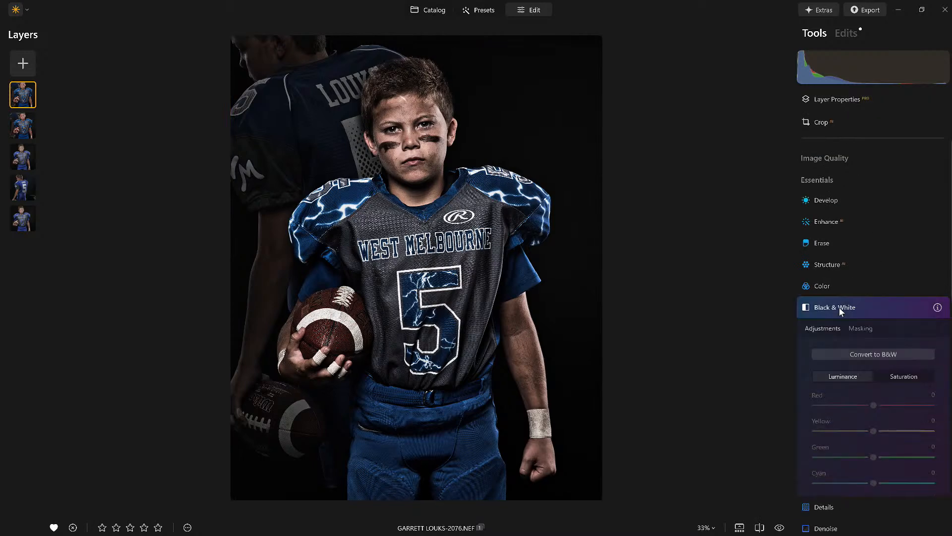
{"action": "left_click", "coordinate": [876, 325]}
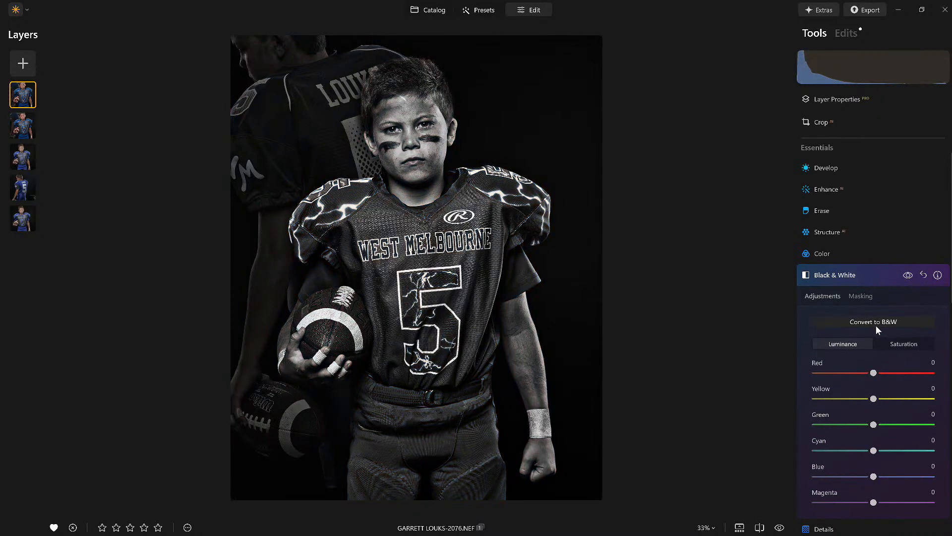
{"action": "left_click_drag", "start_coordinate": [873, 374], "coordinate": [826, 383]}
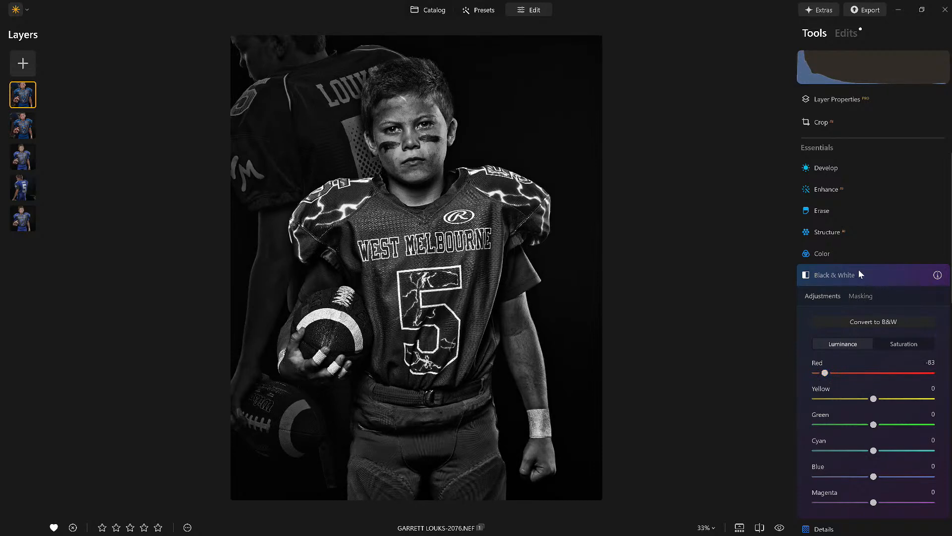
{"action": "left_click", "coordinate": [858, 273]}
Step: Set the Develop exposure to -2.09 and mask it with a linear gradient drawn from the image's bottom edge up to the forehead
{"action": "left_click", "coordinate": [838, 167]}
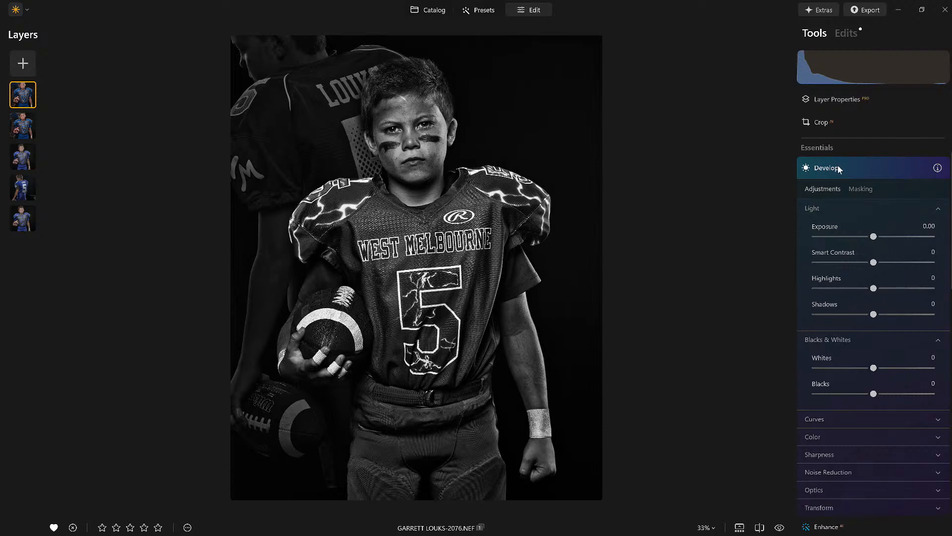
{"action": "left_click_drag", "start_coordinate": [873, 236], "coordinate": [850, 238]}
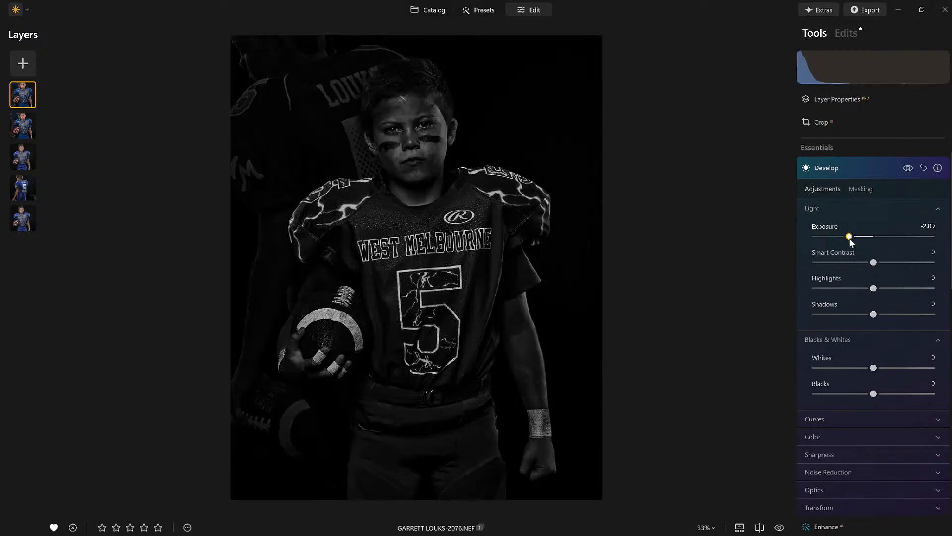
{"action": "left_click", "coordinate": [863, 188]}
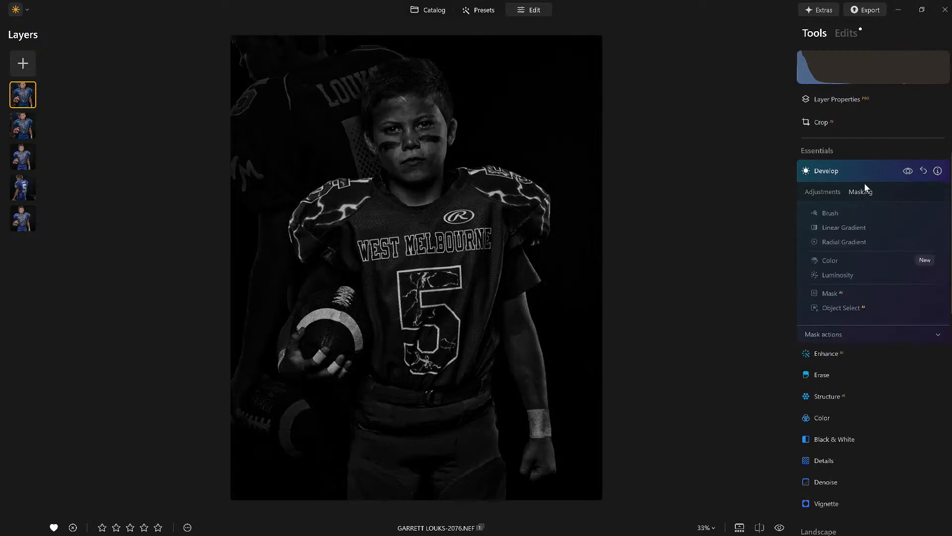
{"action": "left_click", "coordinate": [848, 227]}
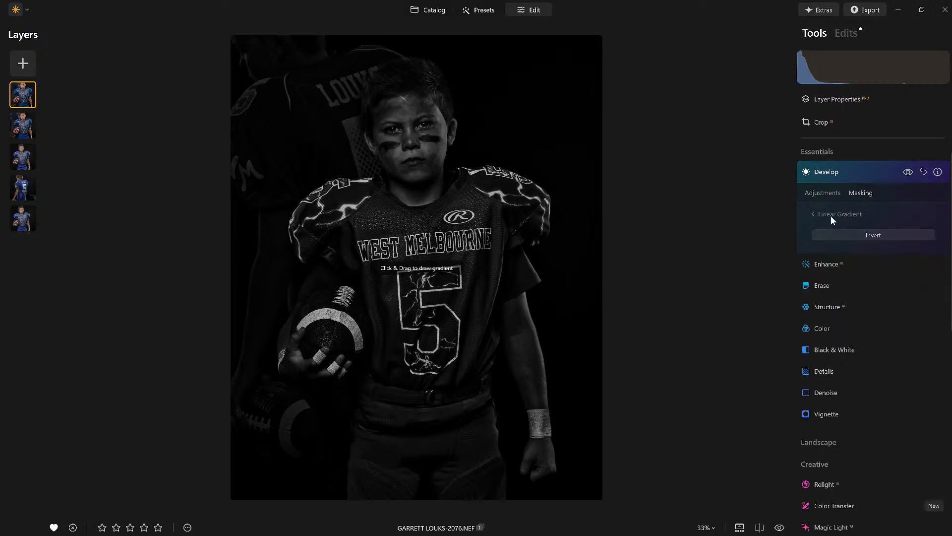
{"action": "left_click", "coordinate": [831, 216]}
{"action": "left_click", "coordinate": [832, 227]}
{"action": "left_click_drag", "start_coordinate": [401, 496], "coordinate": [399, 103]}
{"action": "left_click", "coordinate": [823, 214]}
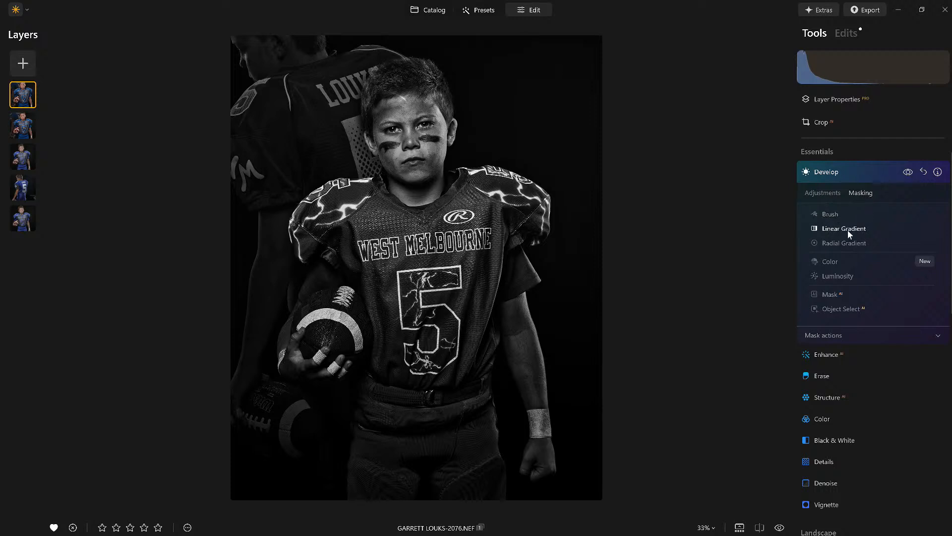
Step: Invert the Develop adjustment's mask and switch off the adjustment's preview to compare the image without it
{"action": "left_click", "coordinate": [844, 334]}
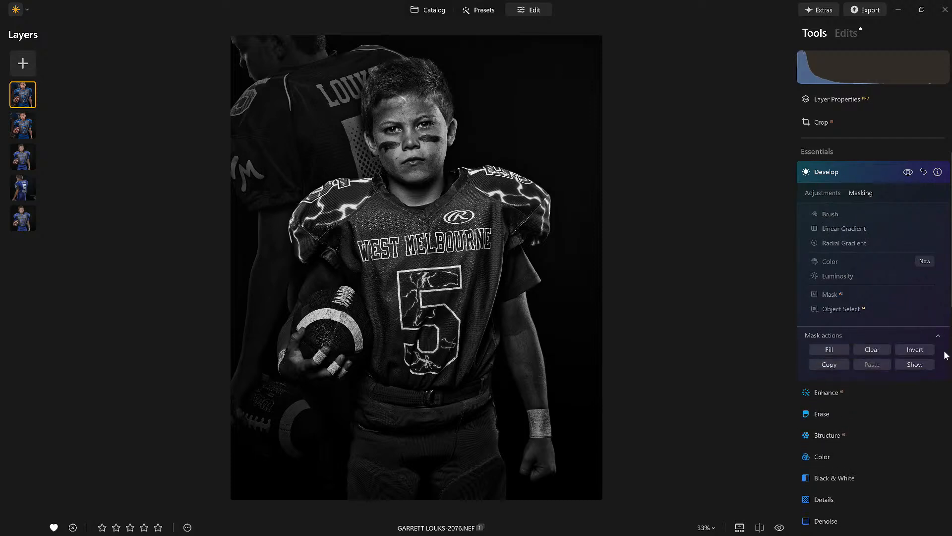
{"action": "left_click", "coordinate": [924, 350]}
{"action": "left_click", "coordinate": [909, 173]}
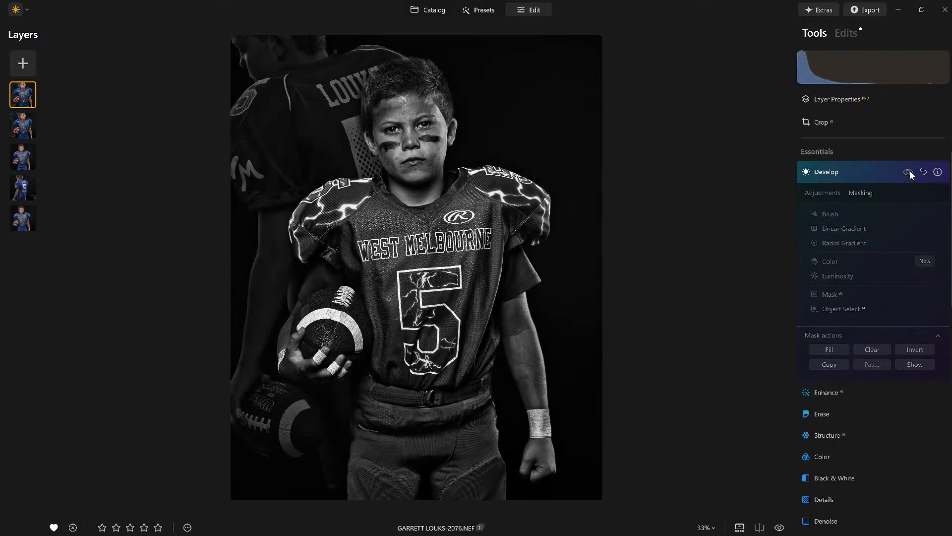
Step: Switch the Develop adjustment's preview back on and raise the black-and-white layer's Enhance Accent to 45
{"action": "left_click", "coordinate": [910, 172]}
{"action": "left_click", "coordinate": [827, 171]}
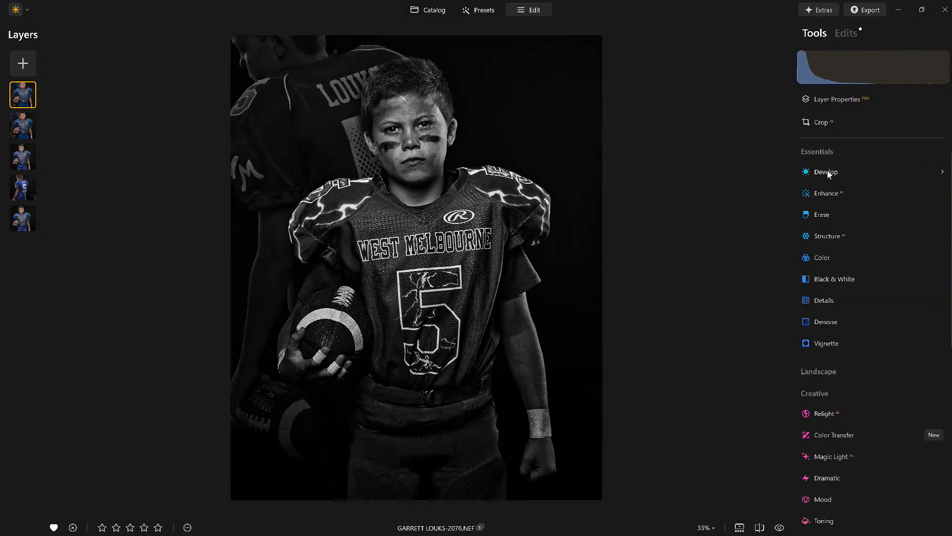
{"action": "left_click", "coordinate": [822, 194]}
{"action": "left_click_drag", "start_coordinate": [815, 252], "coordinate": [867, 271]}
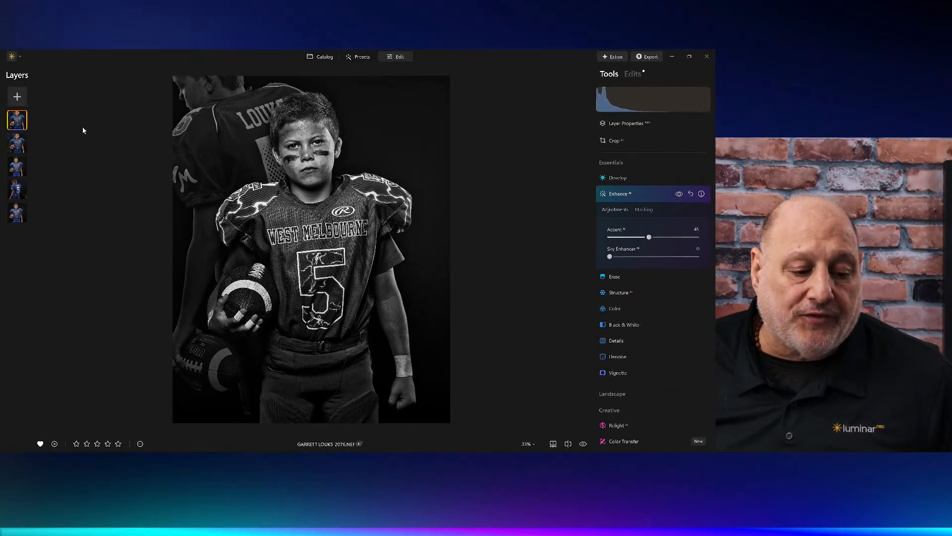
Step: Hide the black-and-white layer to compare against the color version, and remove that layer from the stack
{"action": "right_click", "coordinate": [18, 123]}
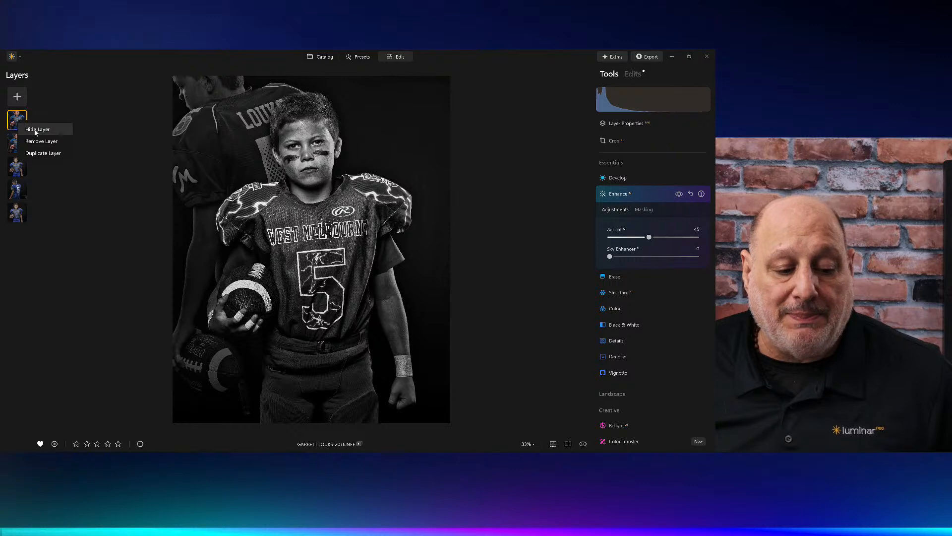
{"action": "left_click", "coordinate": [35, 130]}
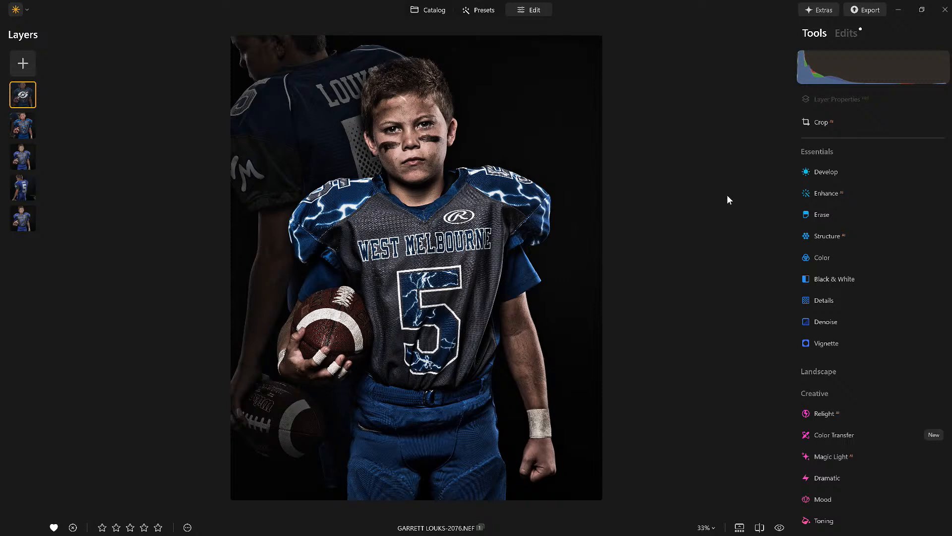
{"action": "right_click", "coordinate": [30, 104]}
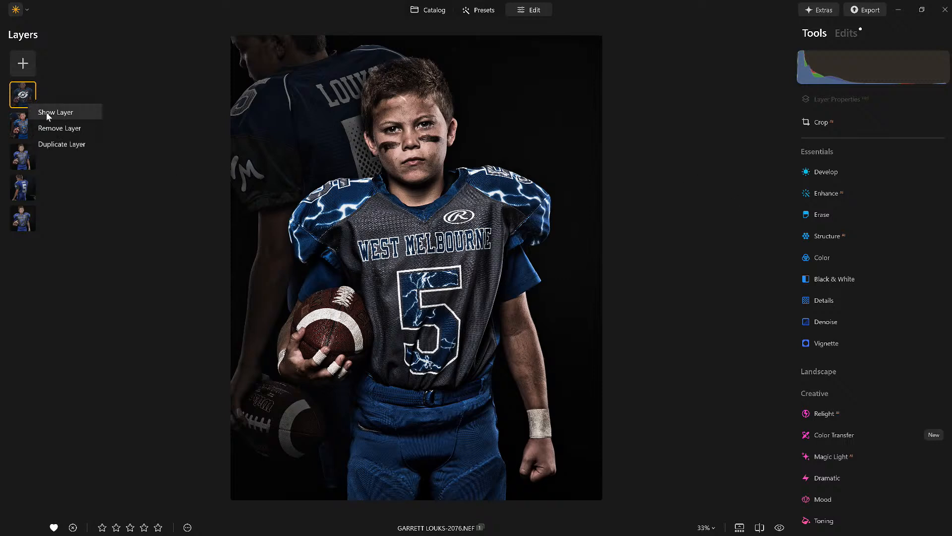
{"action": "left_click", "coordinate": [60, 128]}
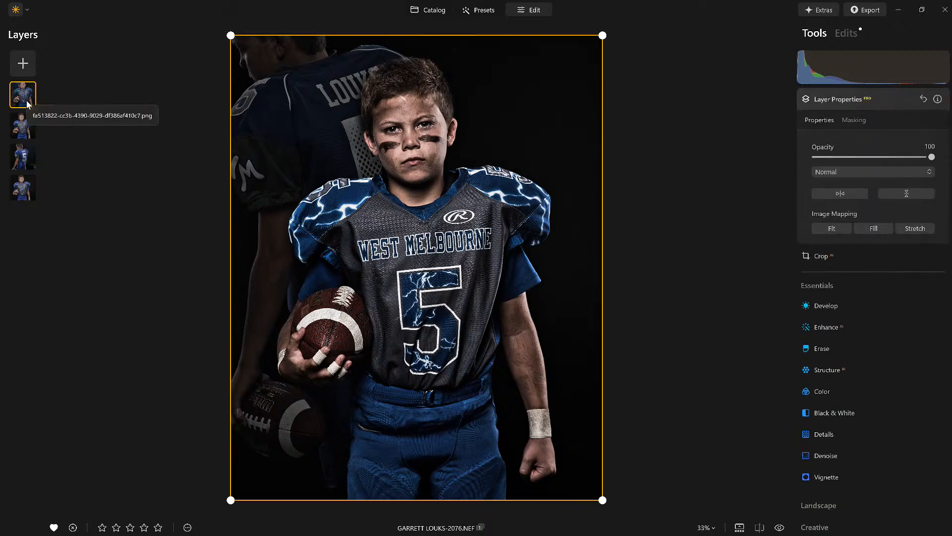
Step: Add a vignette centered on the front player's face with Amount -100 and Size 0
{"action": "left_click", "coordinate": [859, 92]}
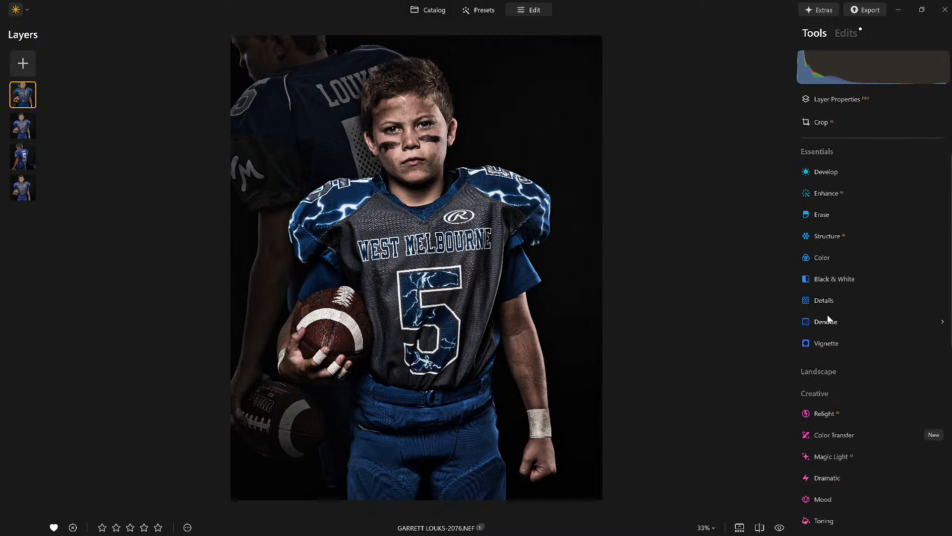
{"action": "left_click", "coordinate": [823, 344]}
{"action": "left_click", "coordinate": [871, 369]}
{"action": "left_click", "coordinate": [419, 147]}
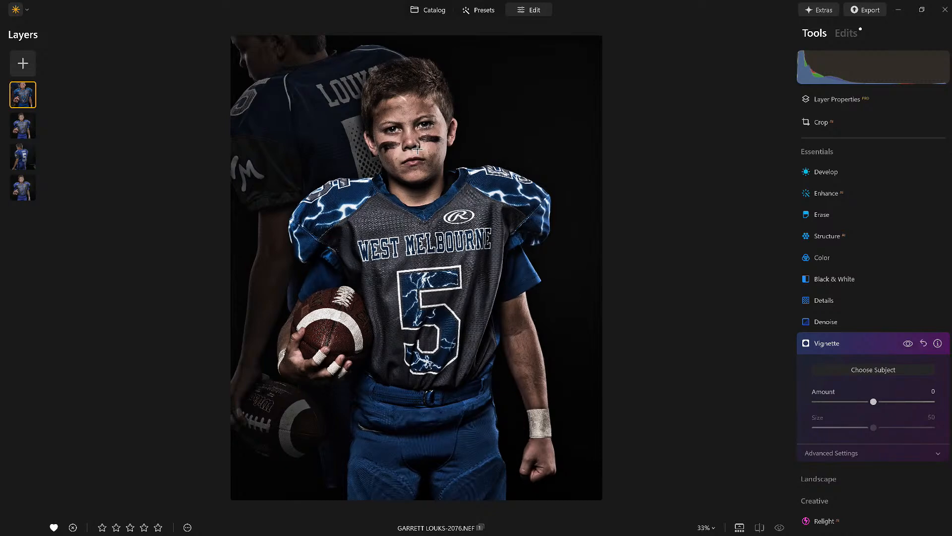
{"action": "left_click_drag", "start_coordinate": [873, 403], "coordinate": [811, 412]}
{"action": "left_click_drag", "start_coordinate": [874, 427], "coordinate": [799, 439]}
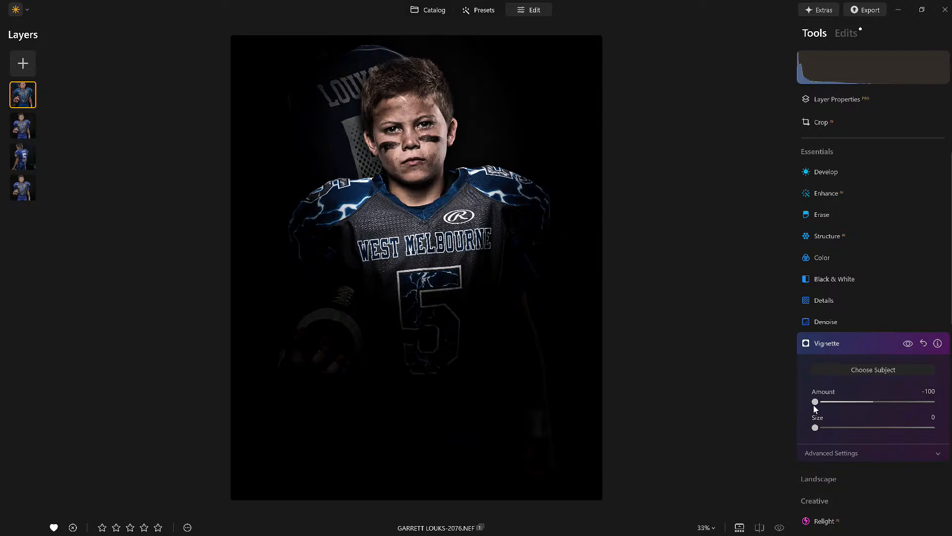
{"action": "left_click_drag", "start_coordinate": [429, 319], "coordinate": [410, 158]}
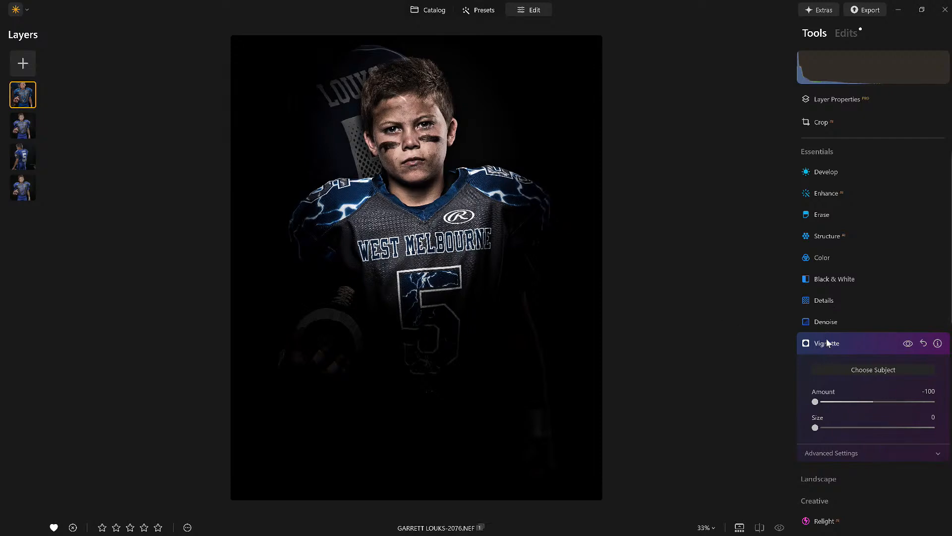
{"action": "left_click", "coordinate": [840, 348]}
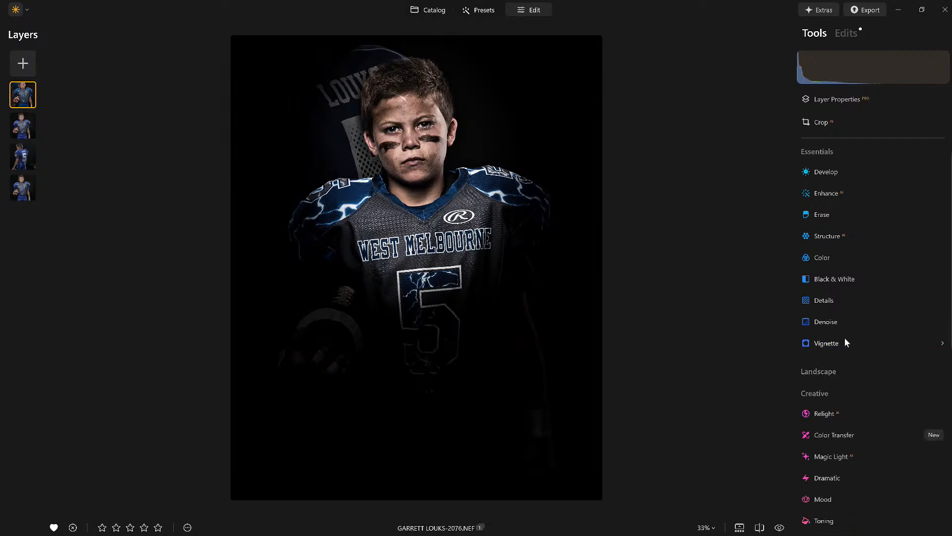
Step: Crop the image at a 4:5 ratio tightly around the front player's head and chest
{"action": "left_click", "coordinate": [823, 124]}
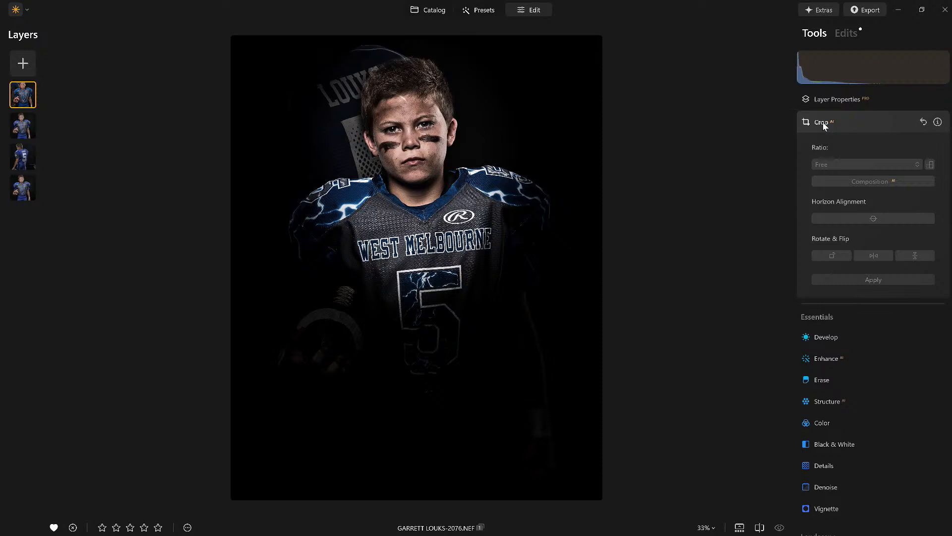
{"action": "left_click_drag", "start_coordinate": [429, 461], "coordinate": [429, 386]}
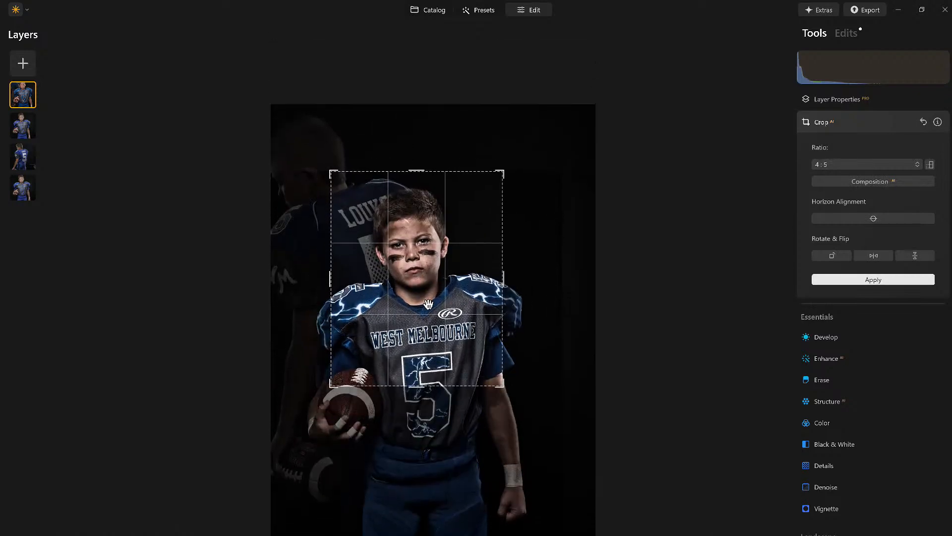
{"action": "left_click_drag", "start_coordinate": [428, 304], "coordinate": [429, 290]}
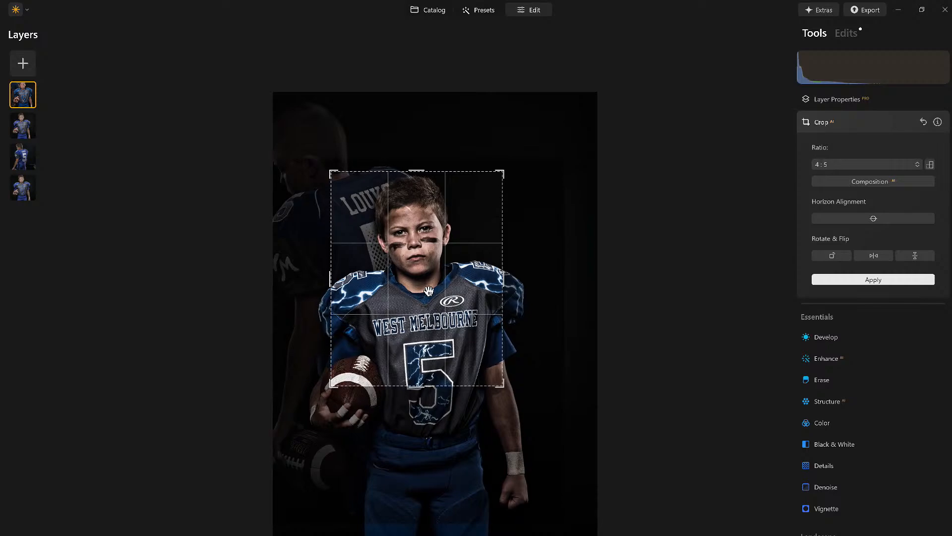
{"action": "key", "text": "Return"}
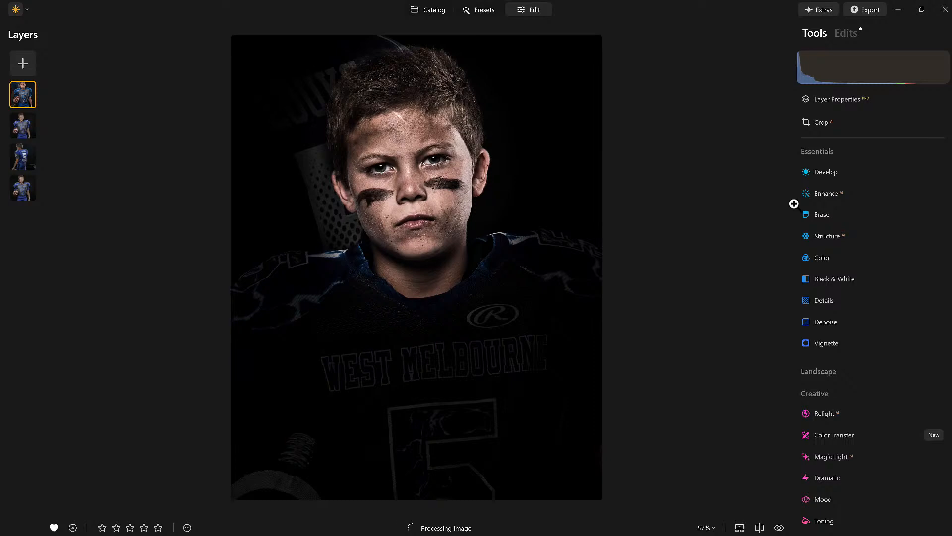
Step: Reset the vignette, restart its subject selection, and set Amount to -100 and Size to 17
{"action": "left_click", "coordinate": [845, 33]}
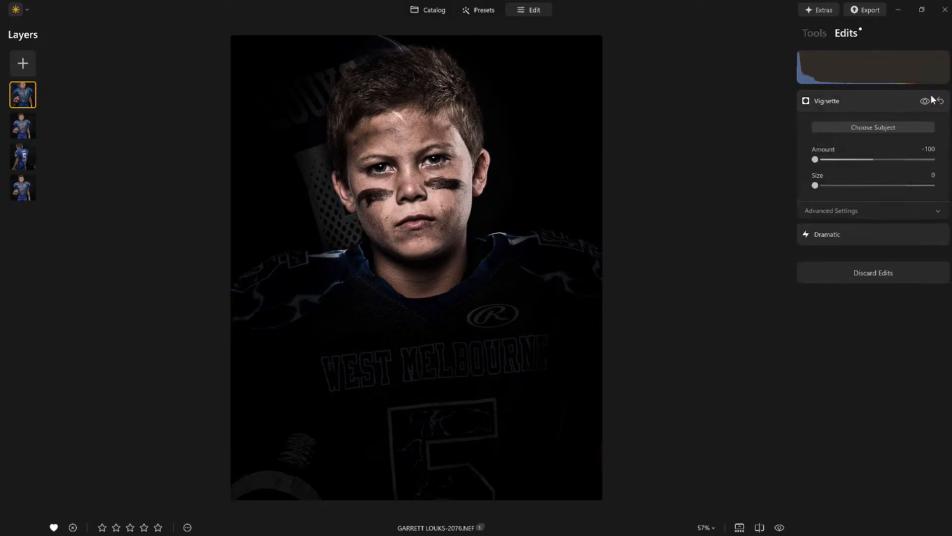
{"action": "left_click", "coordinate": [940, 102]}
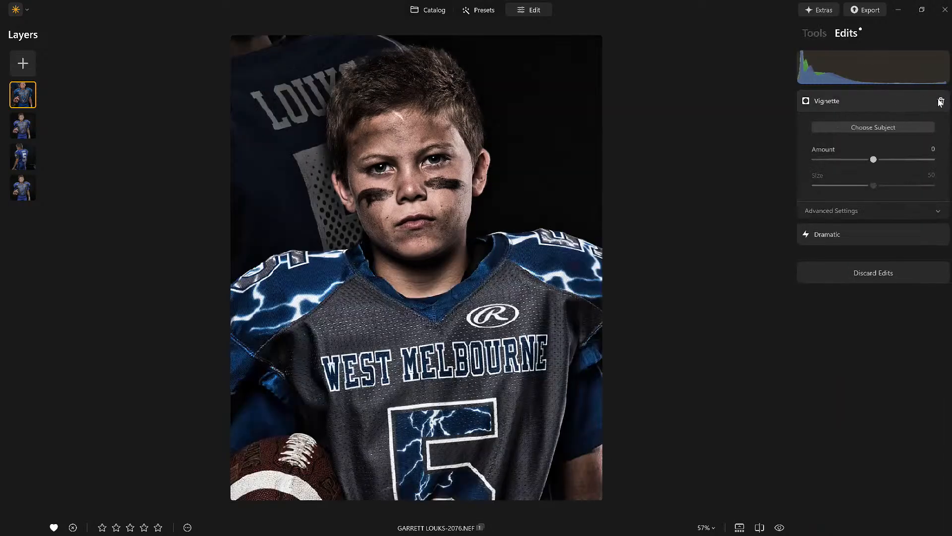
{"action": "left_click", "coordinate": [883, 129]}
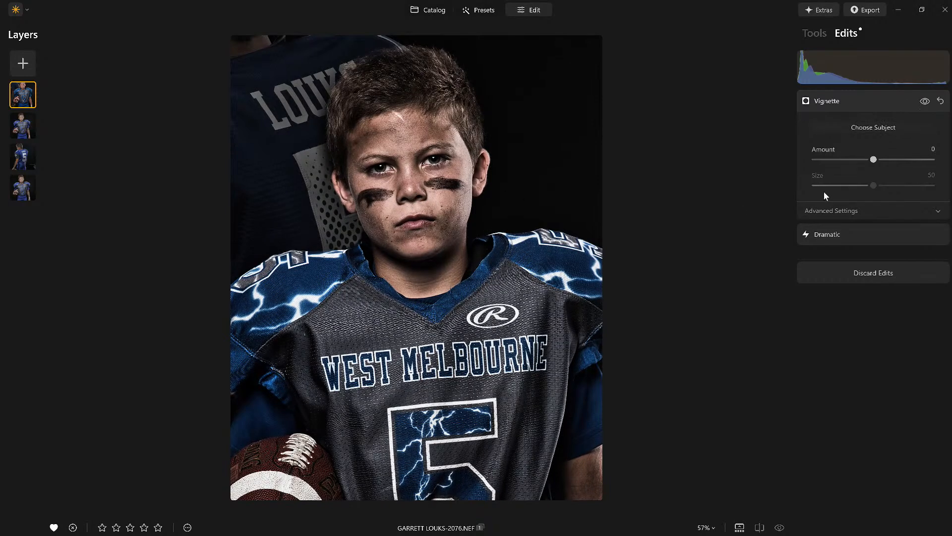
{"action": "left_click_drag", "start_coordinate": [873, 160], "coordinate": [815, 159]}
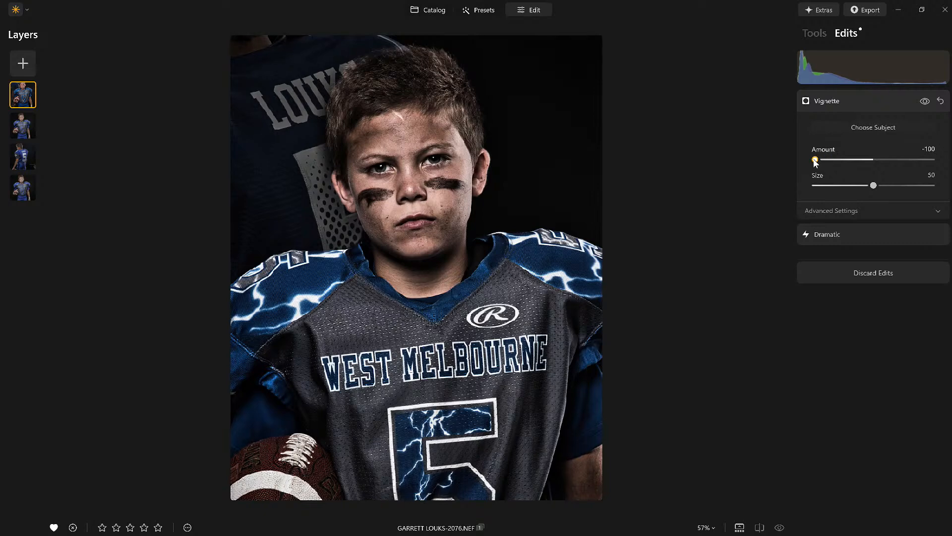
{"action": "left_click_drag", "start_coordinate": [881, 185], "coordinate": [838, 187]}
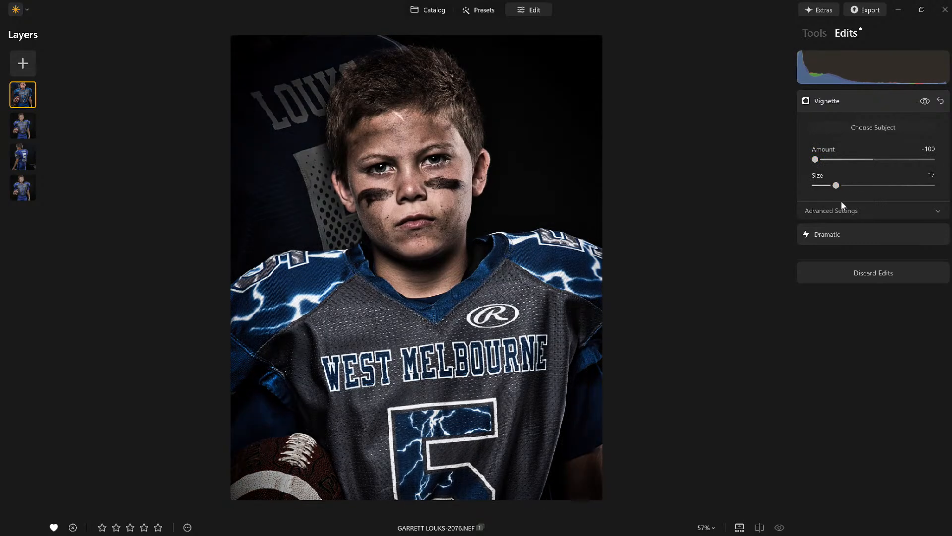
Step: Compare the vignette's Pre-crop and Post-crop modes in its advanced settings, ending on Post-crop
{"action": "left_click", "coordinate": [837, 212]}
{"action": "left_click", "coordinate": [860, 228]}
{"action": "left_click", "coordinate": [864, 260]}
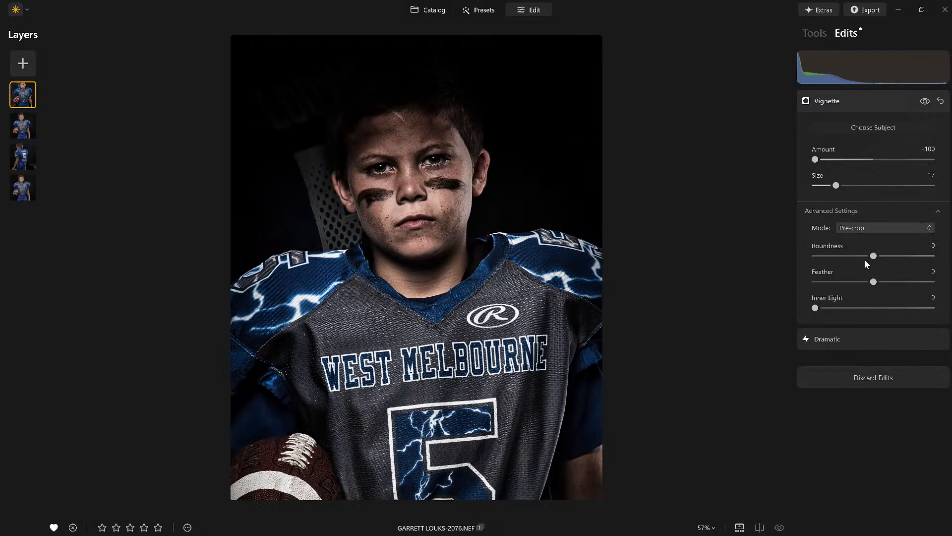
{"action": "left_click", "coordinate": [852, 228]}
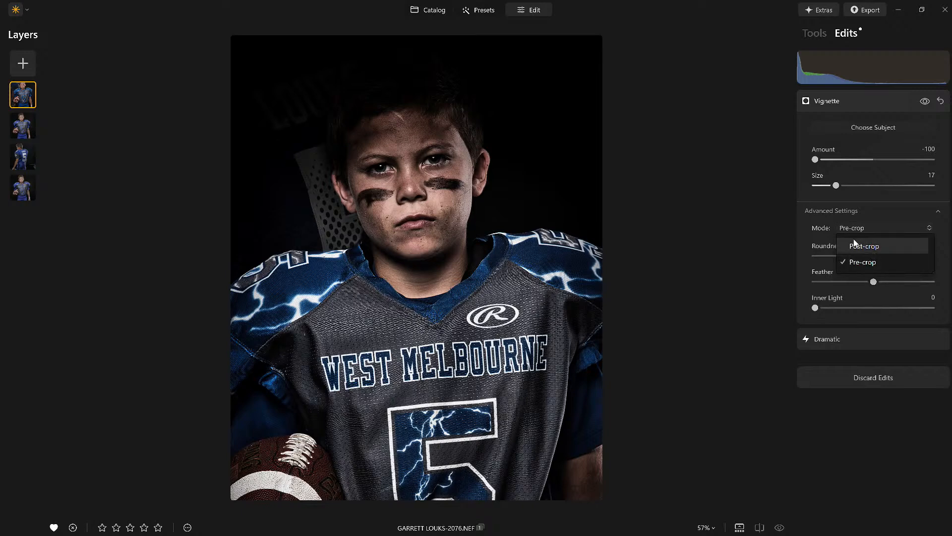
{"action": "left_click", "coordinate": [855, 248]}
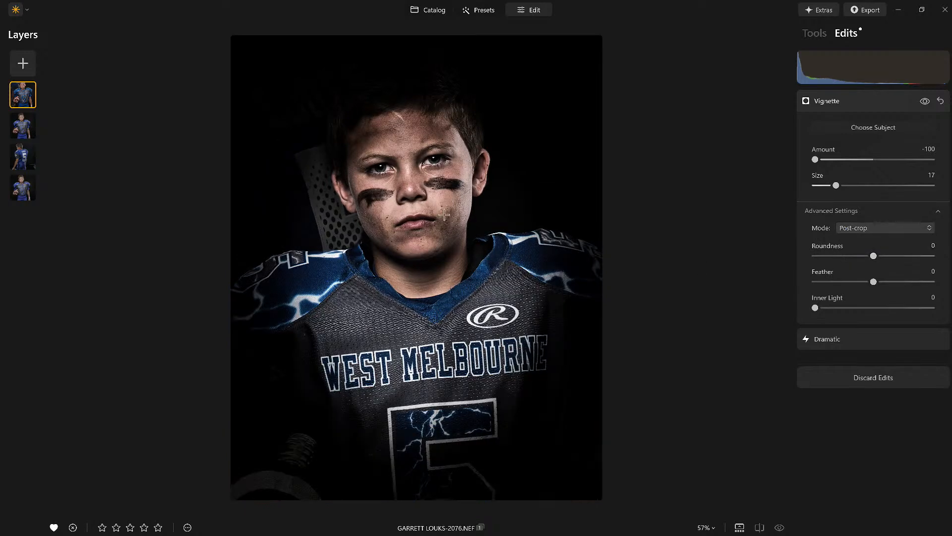
Step: Soften the vignette to Amount -42 and Size 25, and set its mode to Pre-crop
{"action": "left_click_drag", "start_coordinate": [816, 159], "coordinate": [845, 186]}
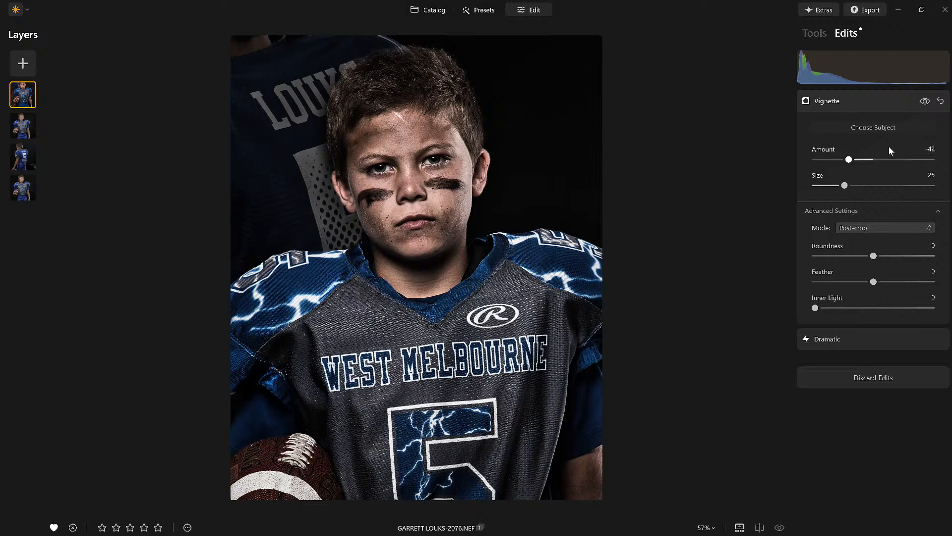
{"action": "left_click", "coordinate": [870, 228]}
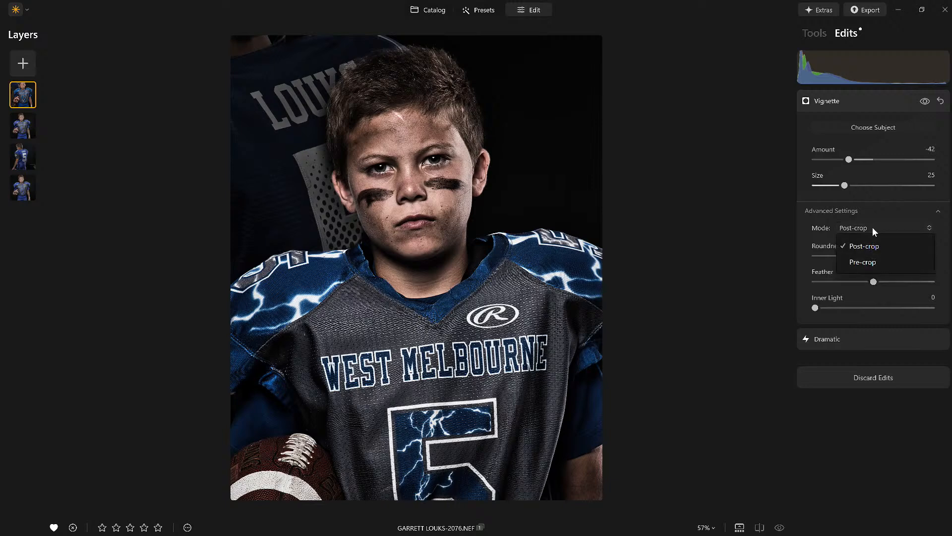
{"action": "left_click", "coordinate": [872, 262]}
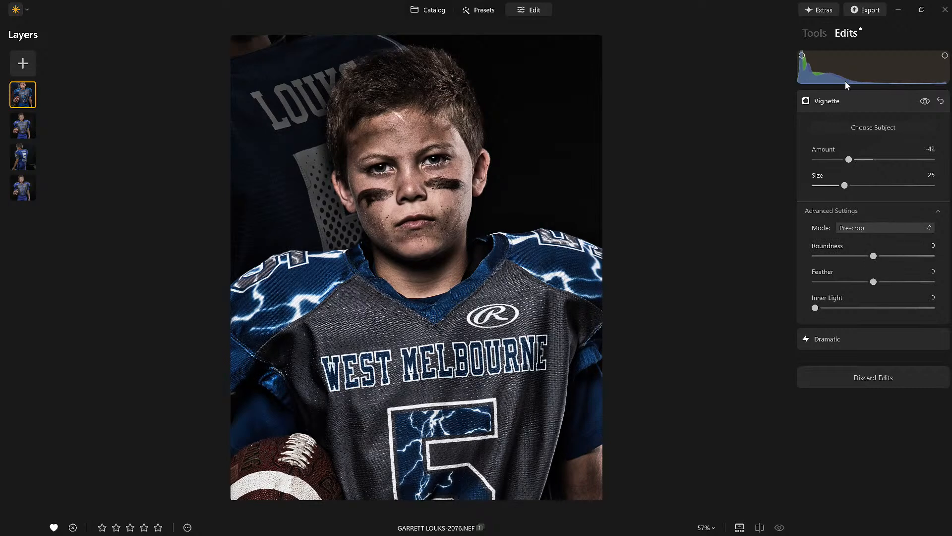
Step: Reset the crop to the full original frame, apply it, and inspect the players up close
{"action": "left_click", "coordinate": [814, 36]}
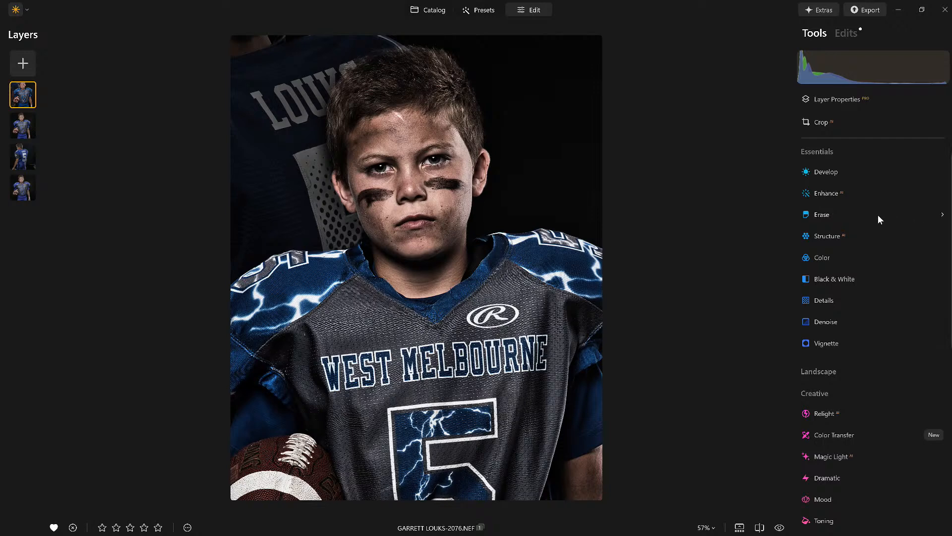
{"action": "left_click", "coordinate": [828, 122]}
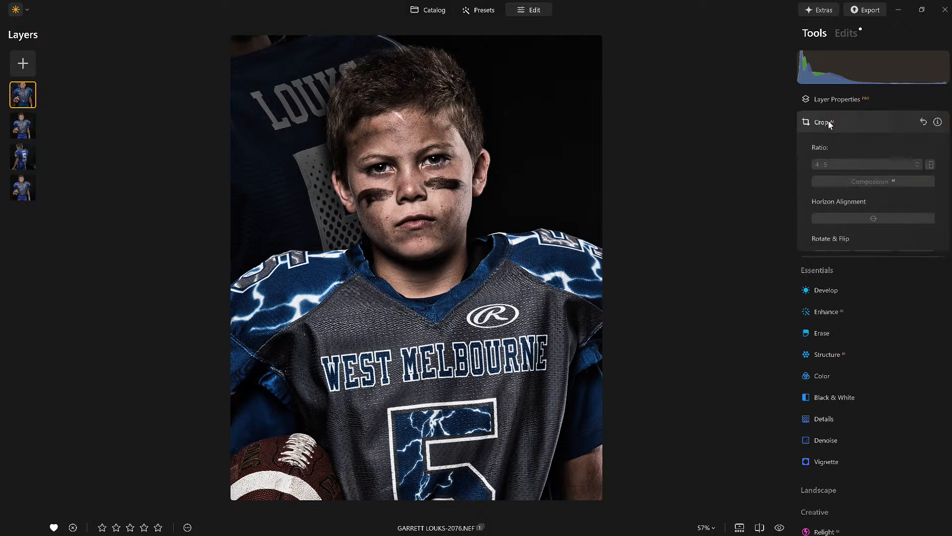
{"action": "left_click", "coordinate": [924, 121]}
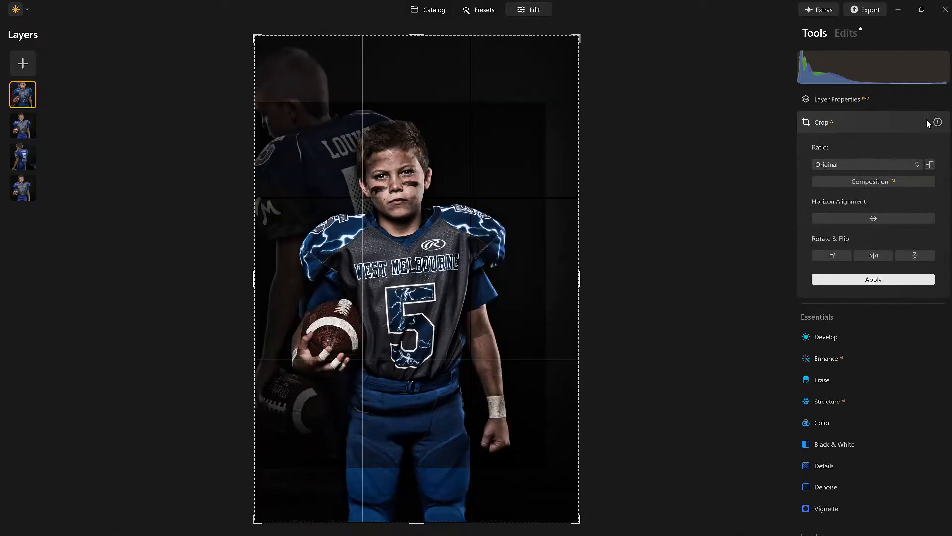
{"action": "left_click", "coordinate": [843, 125]}
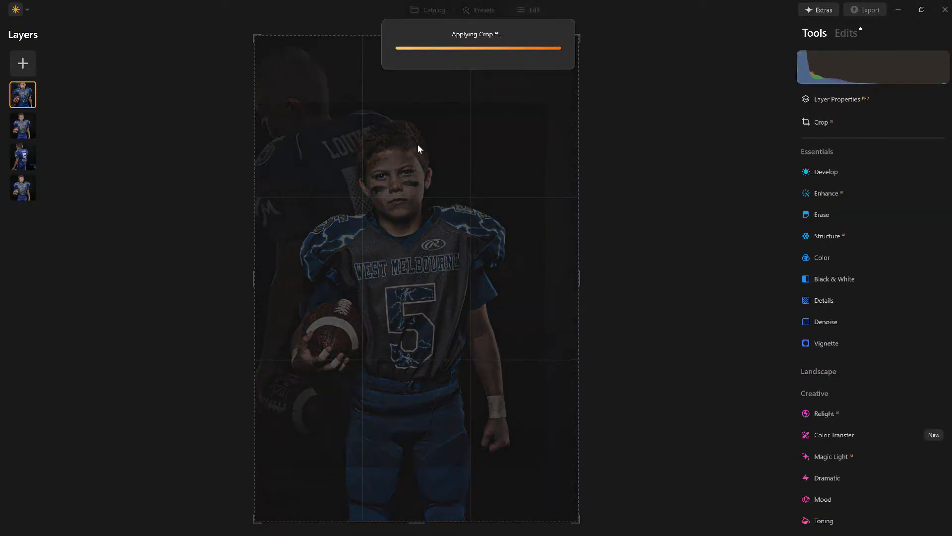
{"action": "left_click", "coordinate": [409, 171]}
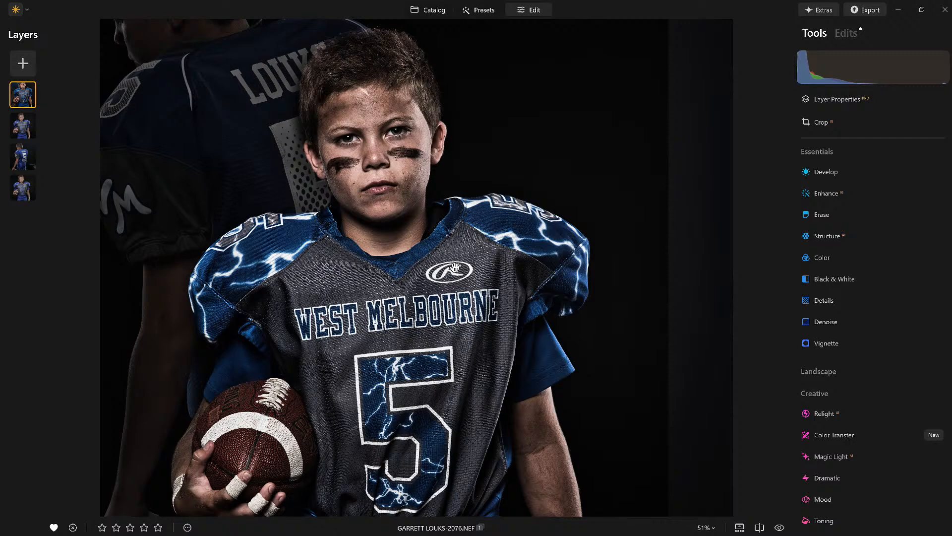
Step: Return to the catalog, open the Pomeranian portrait from the Dogs folder, and show the filmstrip
{"action": "key", "text": "g"}
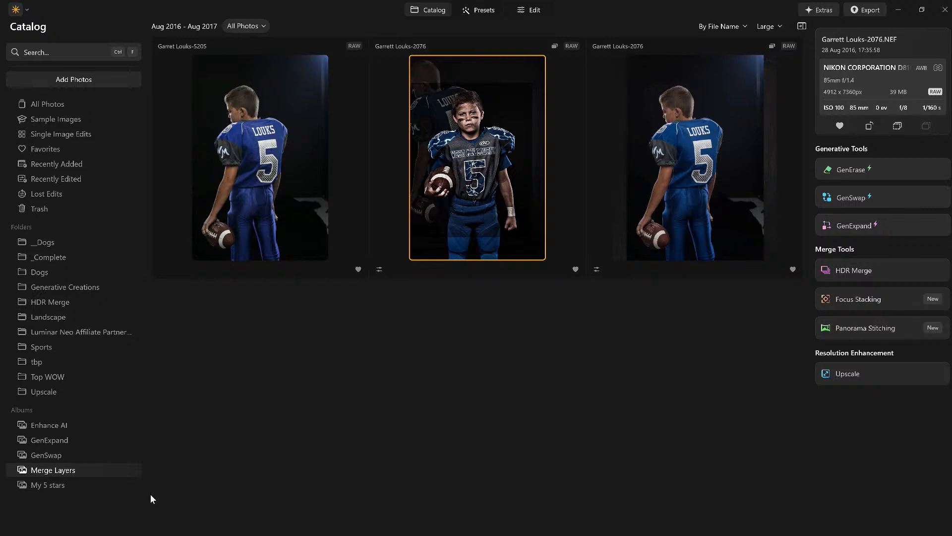
{"action": "left_click", "coordinate": [39, 272]}
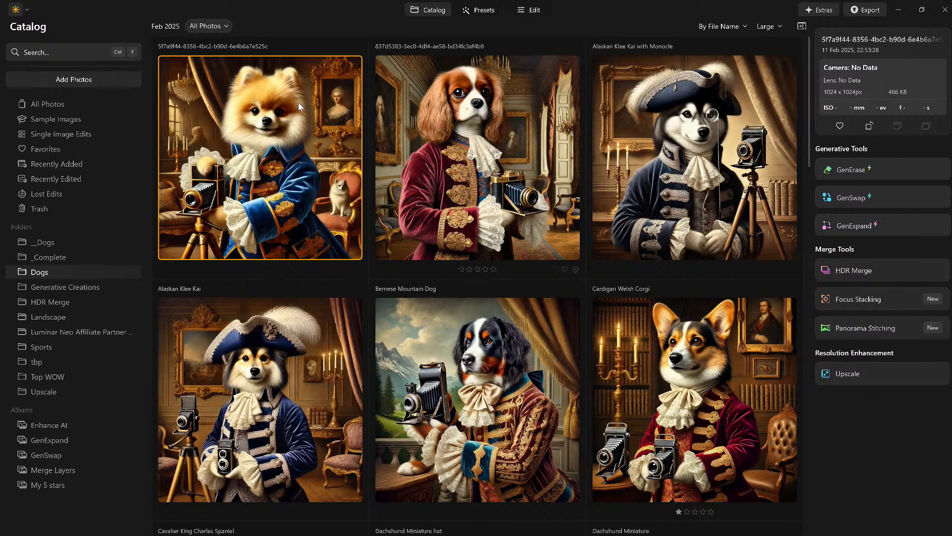
{"action": "double_click", "coordinate": [277, 116]}
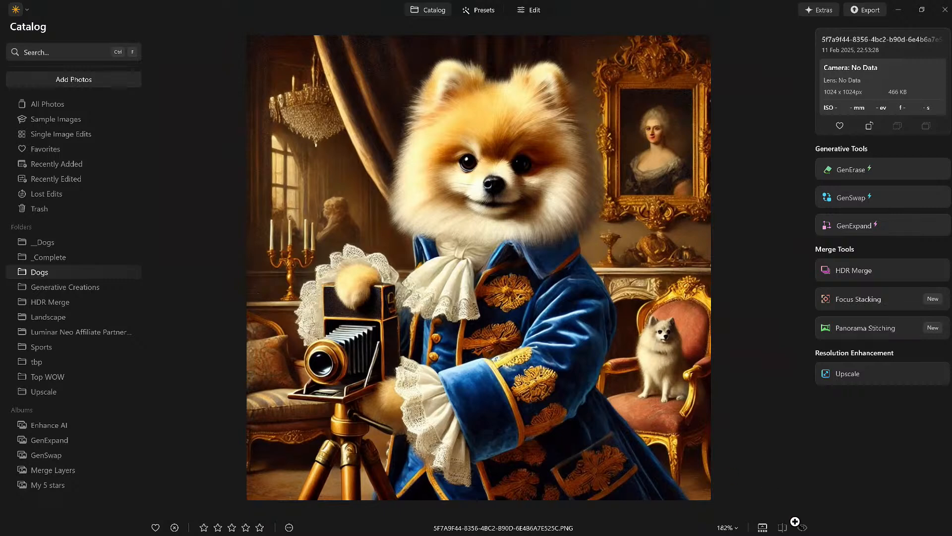
{"action": "left_click", "coordinate": [762, 527]}
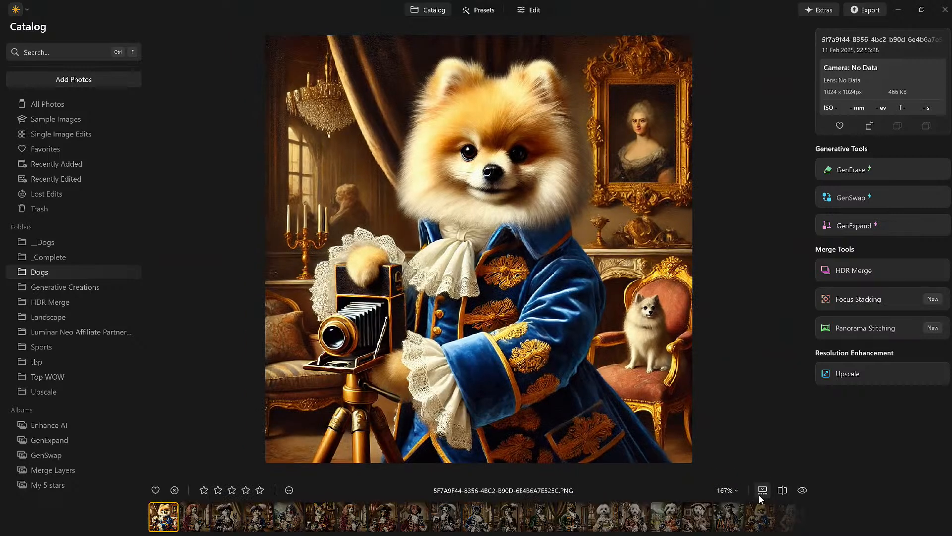
Step: Leaf through the Dogs folder's portraits in the filmstrip and stop on Old English Sheepdog with monocle
{"action": "left_click", "coordinate": [205, 527]}
{"action": "key", "text": "Right"}
{"action": "key", "text": "Right"}
{"action": "key", "text": "Right"}
{"action": "key", "text": "Right"}
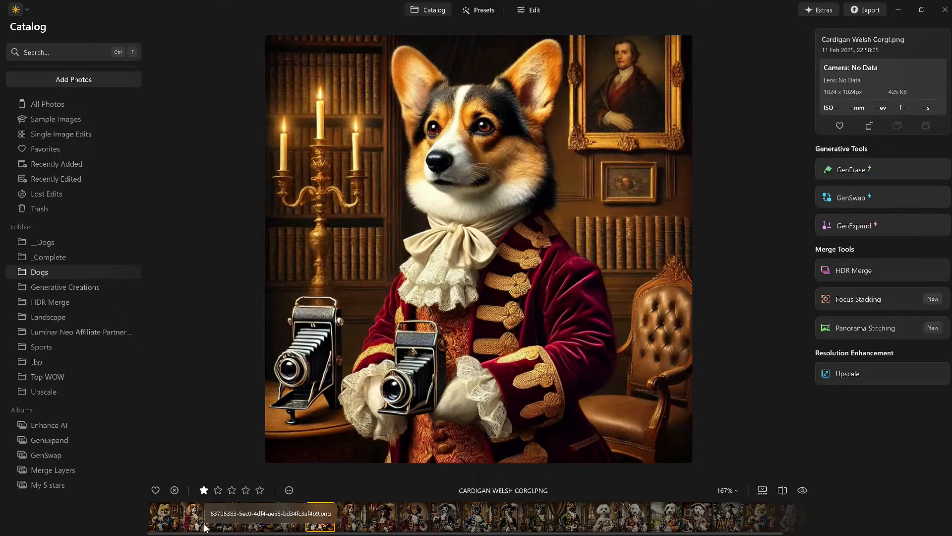
{"action": "key", "text": "Right"}
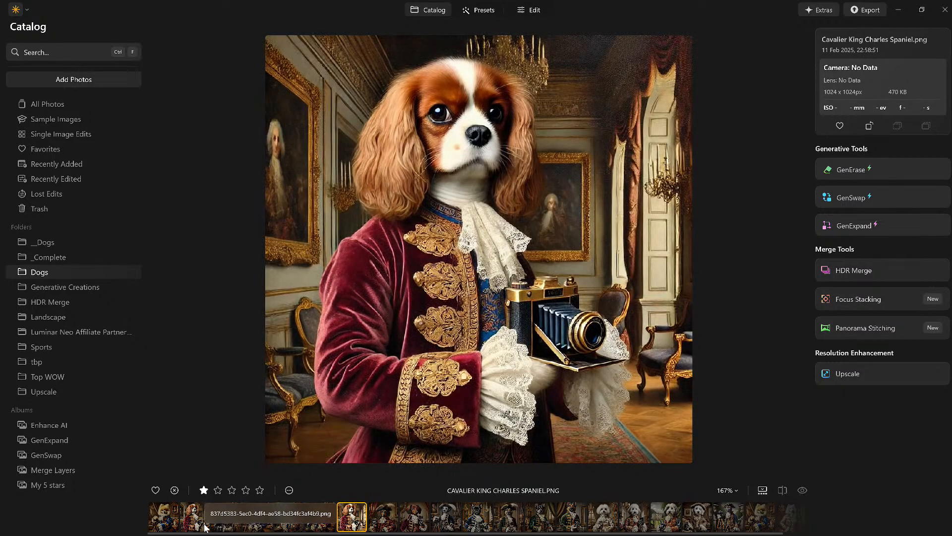
{"action": "key", "text": "Right"}
{"action": "key", "text": "Right"}
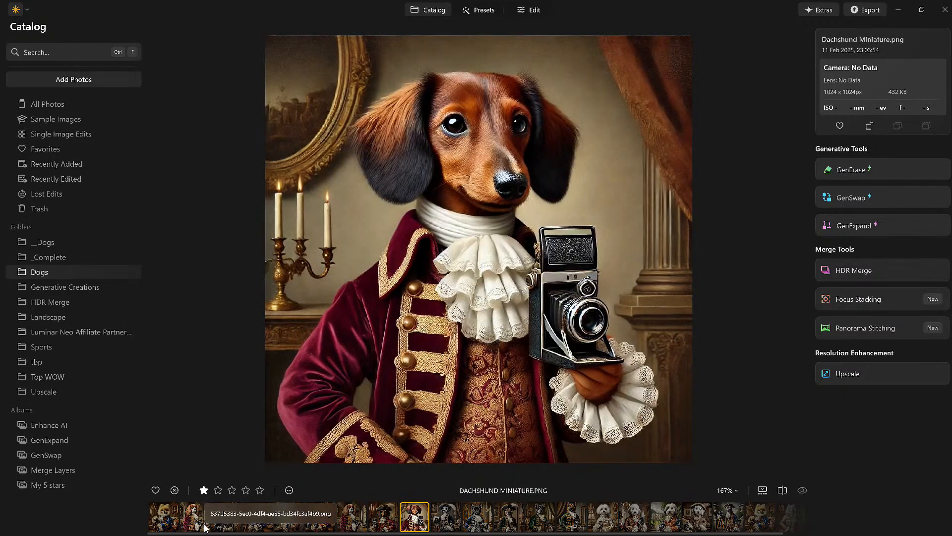
{"action": "key", "text": "Right"}
{"action": "key", "text": "Right"}
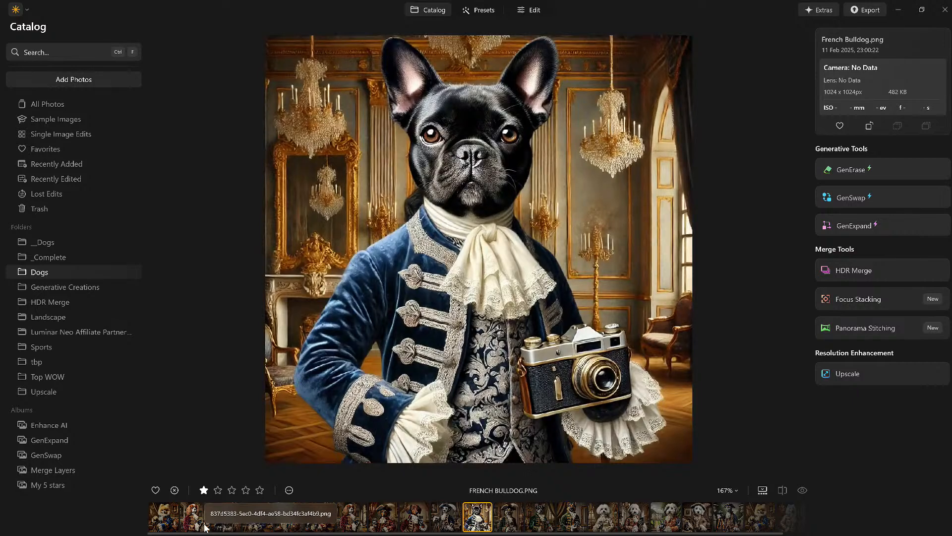
{"action": "key", "text": "Right"}
{"action": "key", "text": "Right"}
{"action": "key", "text": "Right"}
{"action": "key", "text": "Right"}
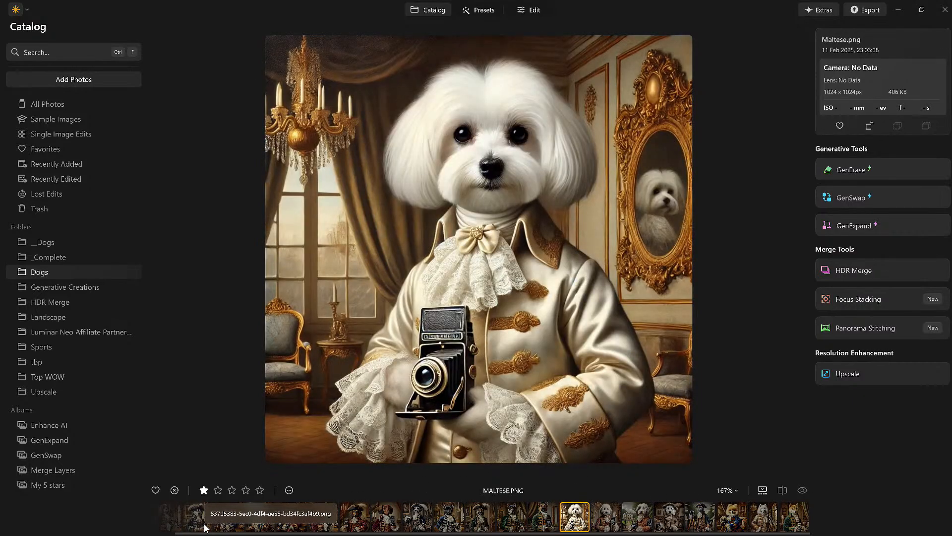
{"action": "key", "text": "Right"}
{"action": "key", "text": "Right"}
{"action": "key", "text": "Right"}
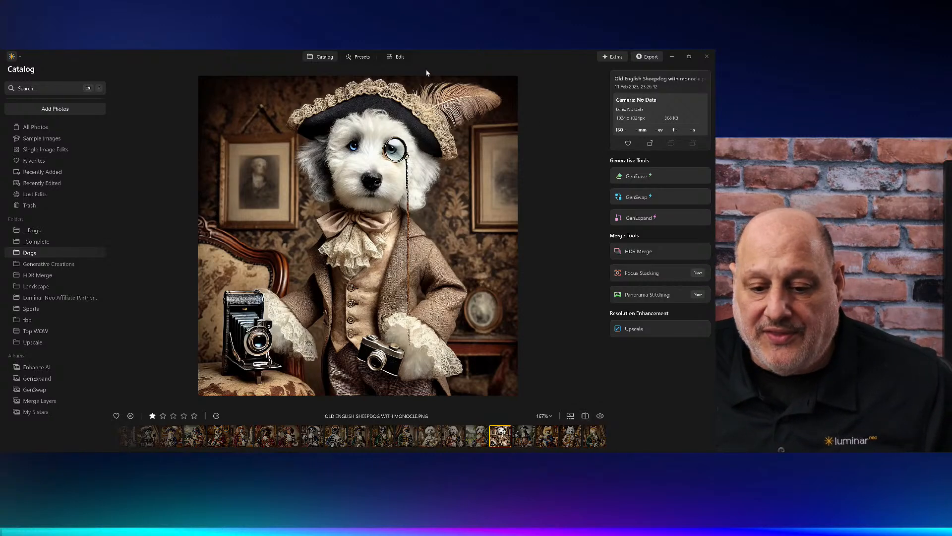
Step: Bring up the presets for the sheepdog portrait, starting with the For This Photo suggestions, and hide the filmstrip
{"action": "left_click", "coordinate": [355, 56]}
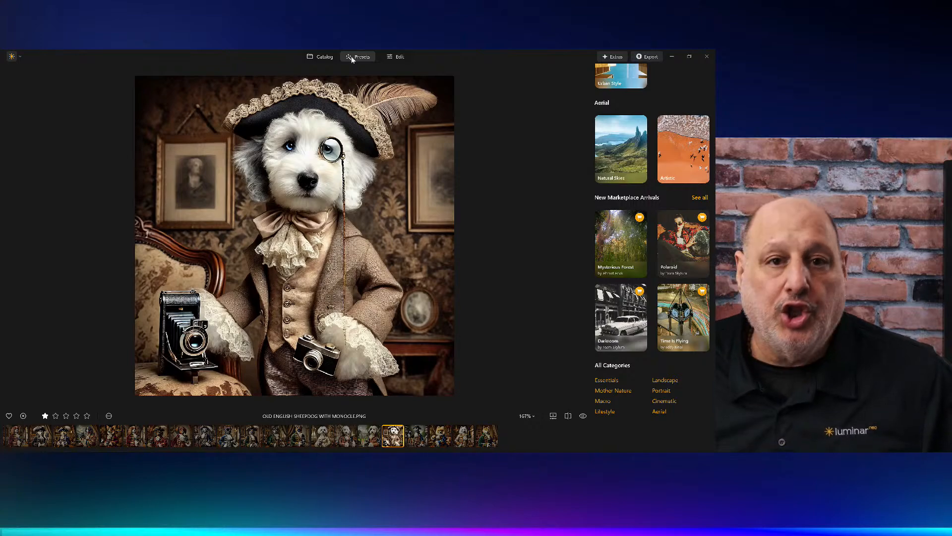
{"action": "mouse_move", "coordinate": [632, 117]}
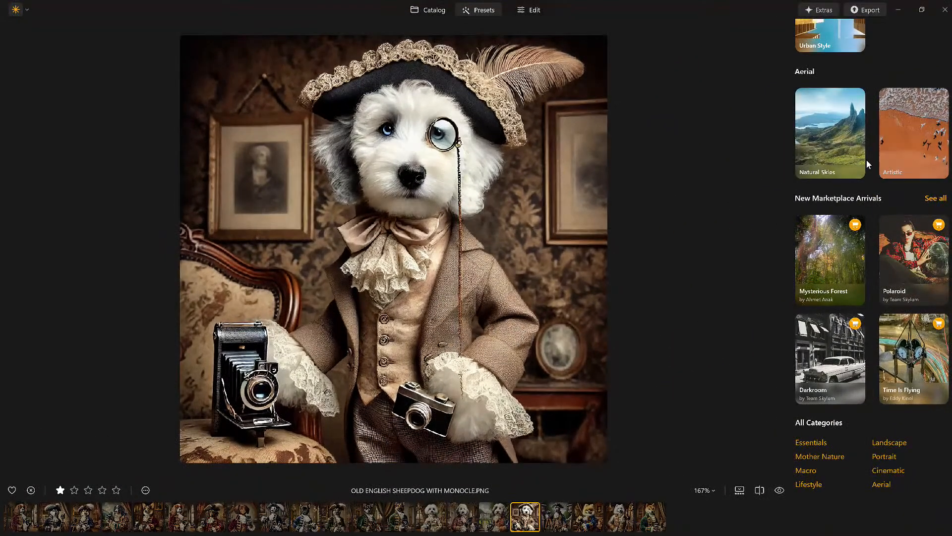
{"action": "scroll", "coordinate": [866, 159], "scroll_direction": "up", "scroll_amount": 15}
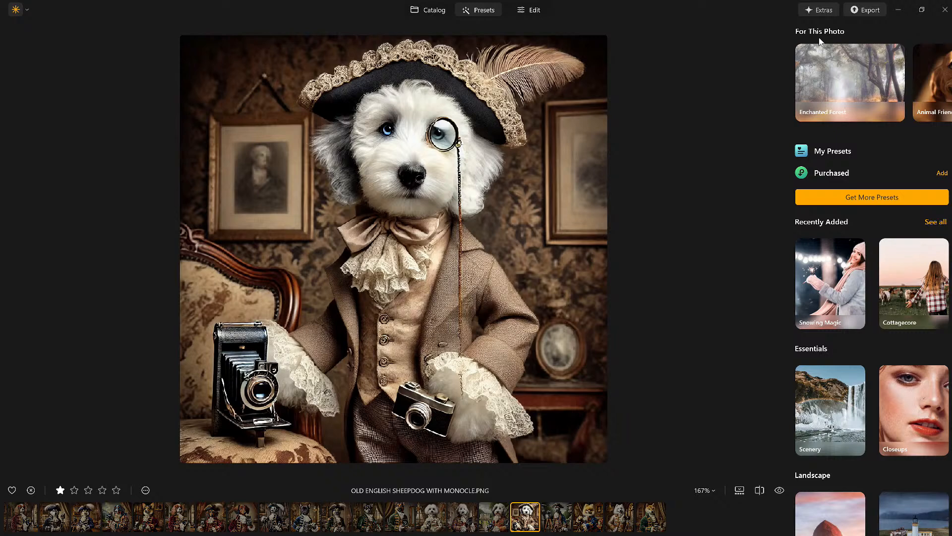
{"action": "left_click", "coordinate": [740, 489]}
Step: Advance the For This Photo suggestions to Animal Friends and examine the preset collections from Recently Added through New Marketplace Arrivals
{"action": "mouse_move", "coordinate": [946, 83]}
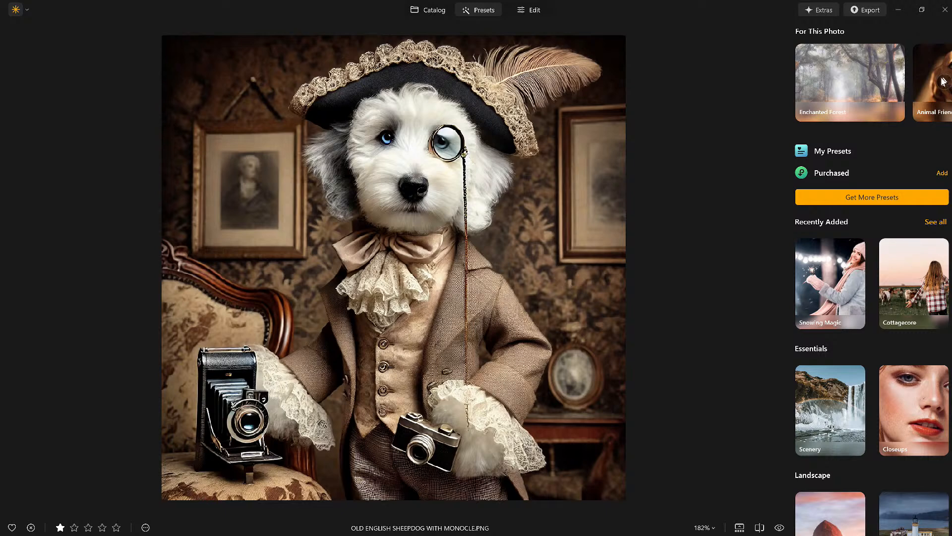
{"action": "left_click", "coordinate": [944, 82]}
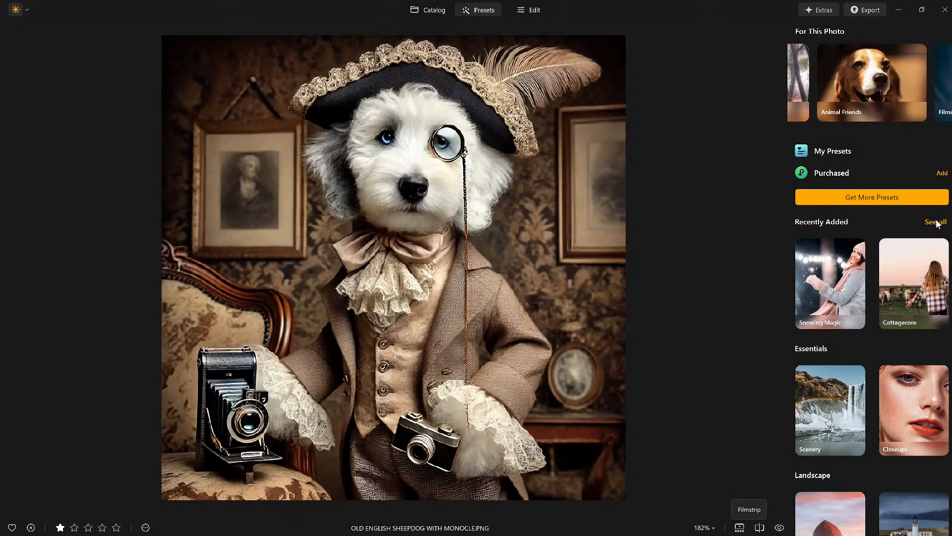
{"action": "scroll", "coordinate": [882, 299], "scroll_direction": "down", "scroll_amount": 5}
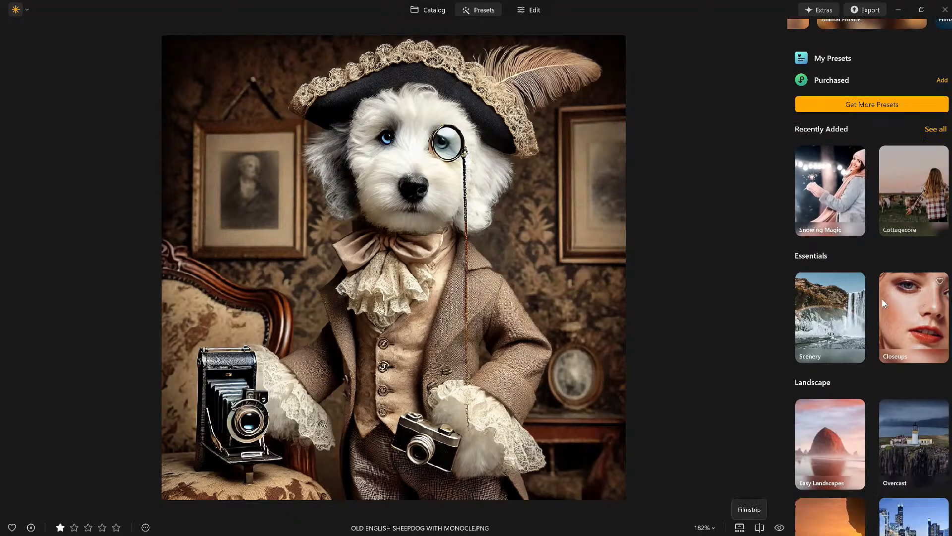
{"action": "scroll", "coordinate": [881, 298], "scroll_direction": "up", "scroll_amount": 1}
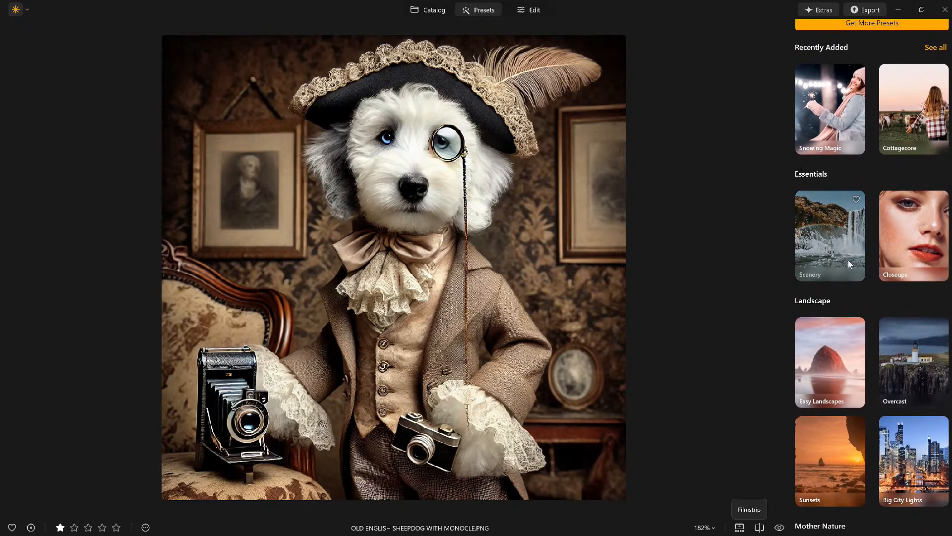
{"action": "scroll", "coordinate": [848, 260], "scroll_direction": "down", "scroll_amount": 3}
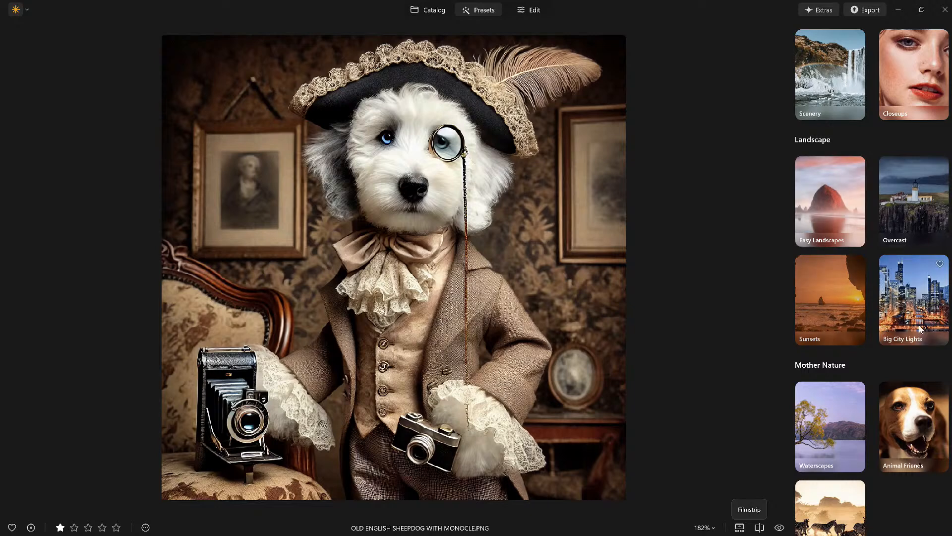
{"action": "scroll", "coordinate": [846, 262], "scroll_direction": "down", "scroll_amount": 3}
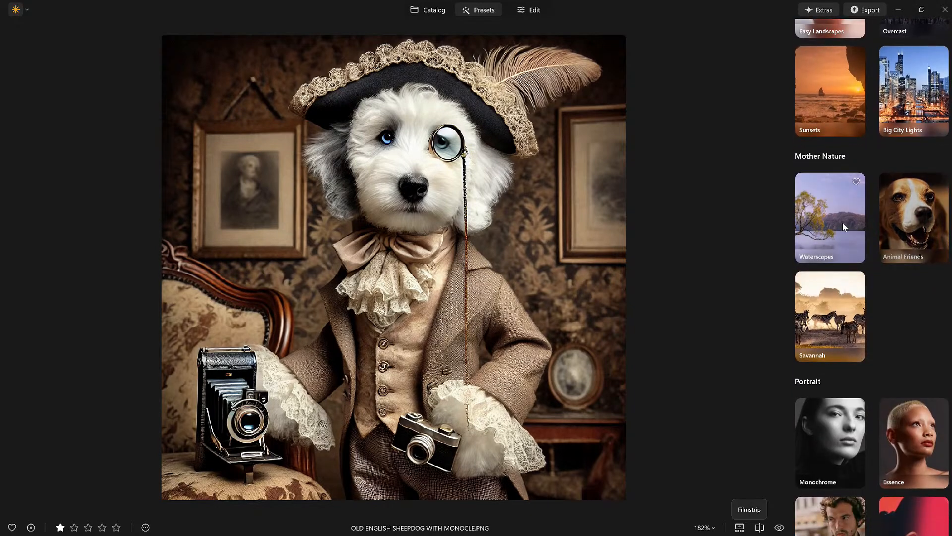
{"action": "scroll", "coordinate": [867, 230], "scroll_direction": "down", "scroll_amount": 3}
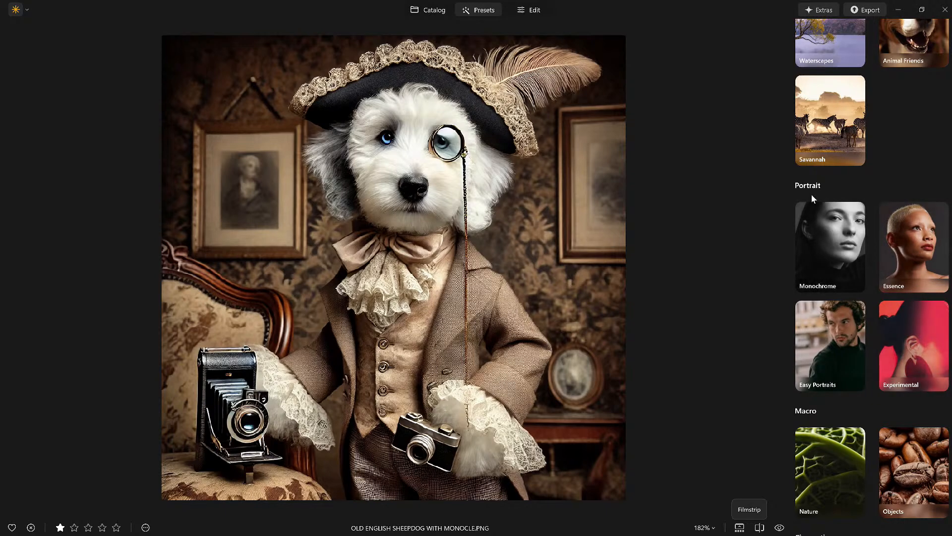
{"action": "scroll", "coordinate": [844, 289], "scroll_direction": "down", "scroll_amount": 4}
{"action": "scroll", "coordinate": [845, 290], "scroll_direction": "down", "scroll_amount": 6}
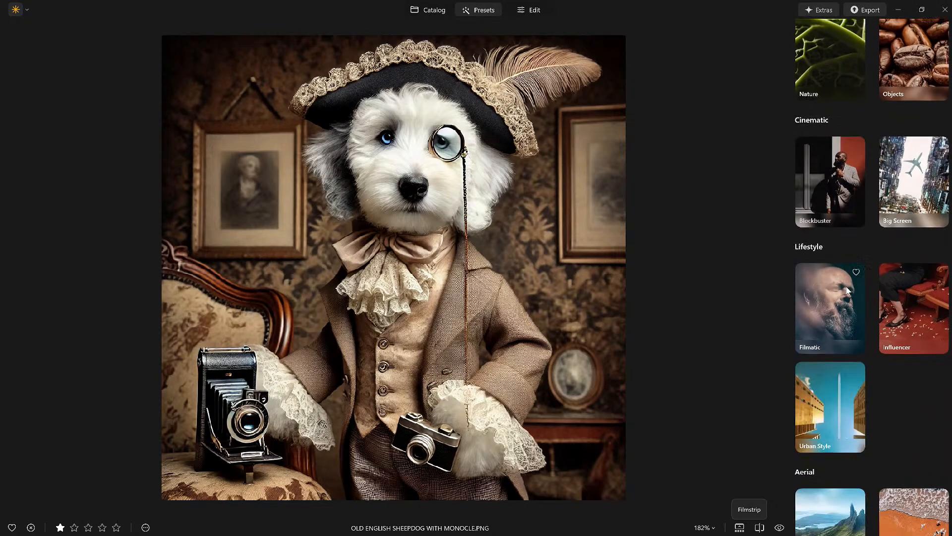
{"action": "scroll", "coordinate": [846, 287], "scroll_direction": "down", "scroll_amount": 3}
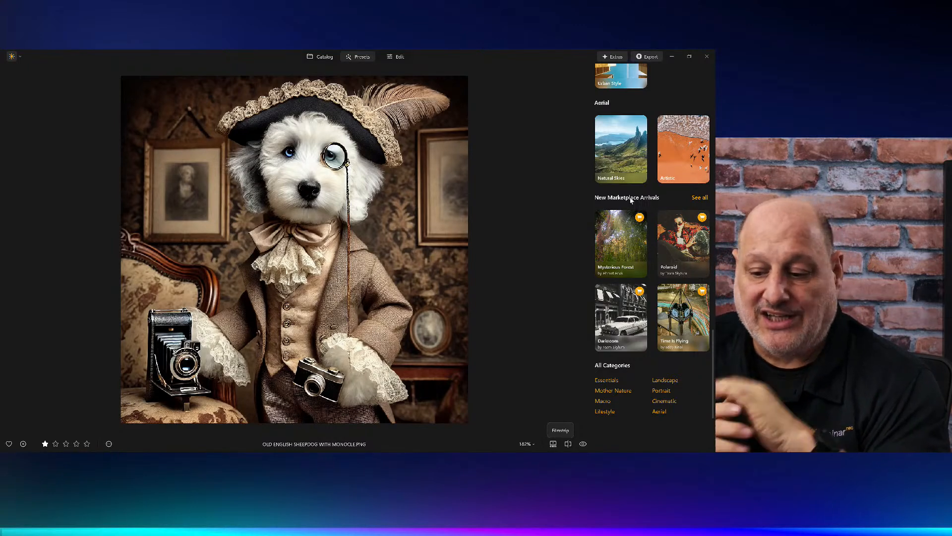
Step: Open the My Presets collection and look through the whole list of saved presets
{"action": "scroll", "coordinate": [631, 200], "scroll_direction": "up", "scroll_amount": 6}
{"action": "scroll", "coordinate": [631, 200], "scroll_direction": "up", "scroll_amount": 10}
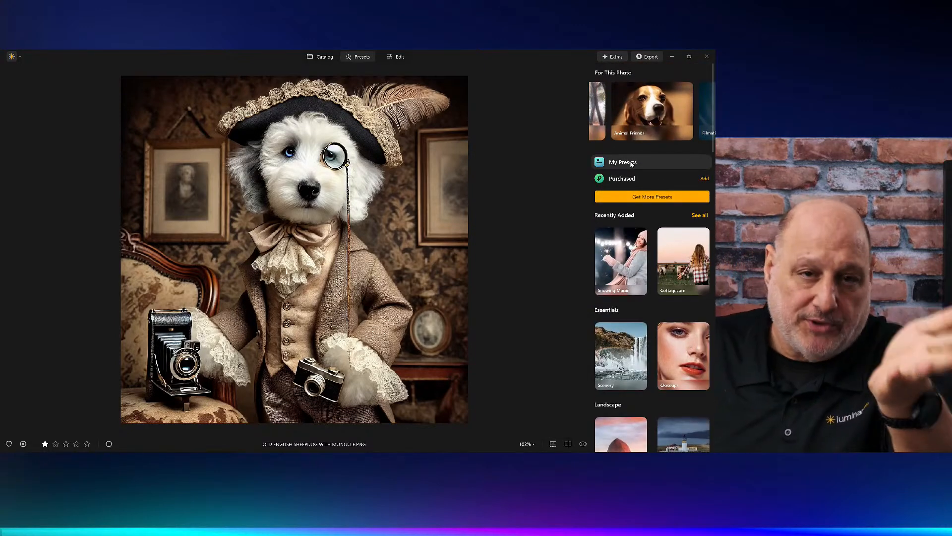
{"action": "left_click", "coordinate": [631, 163]}
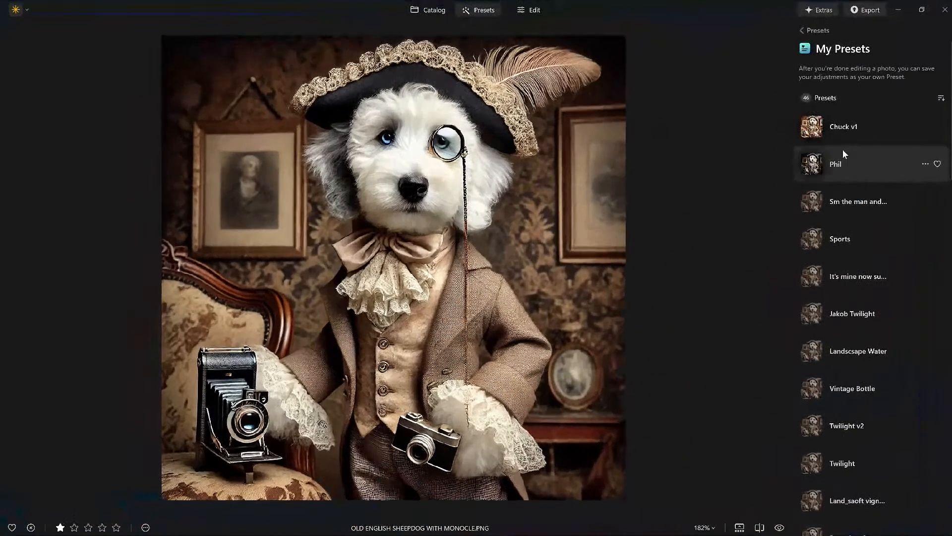
{"action": "left_click", "coordinate": [843, 150]}
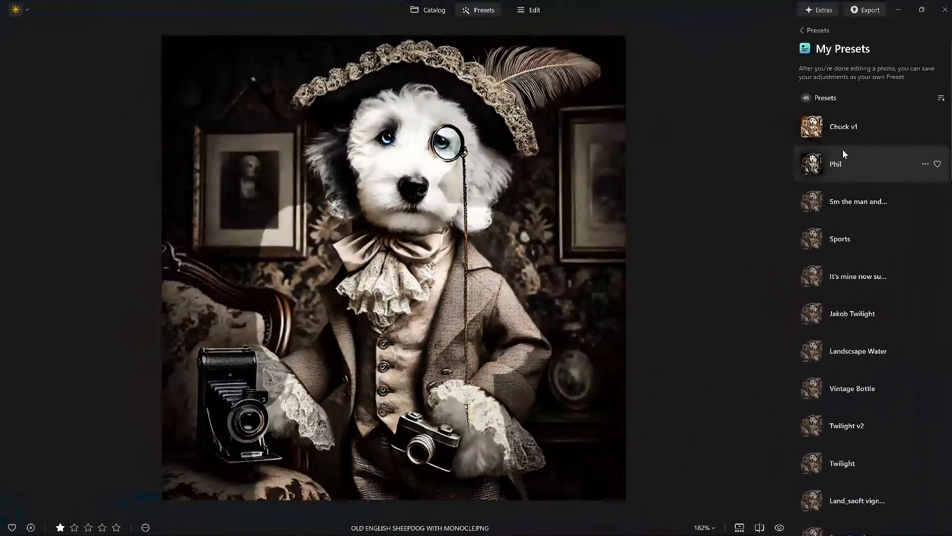
{"action": "scroll", "coordinate": [843, 150], "scroll_direction": "down", "scroll_amount": 3}
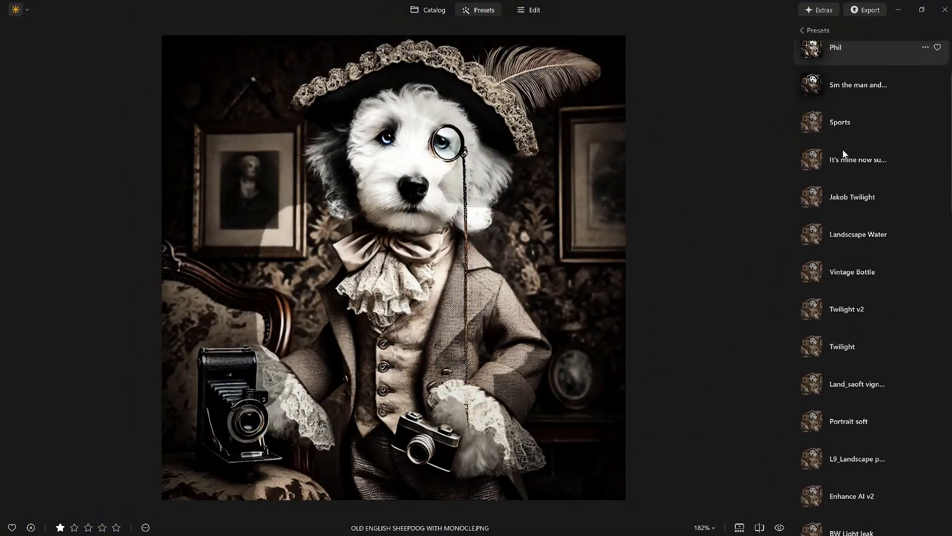
{"action": "scroll", "coordinate": [843, 154], "scroll_direction": "down", "scroll_amount": 10}
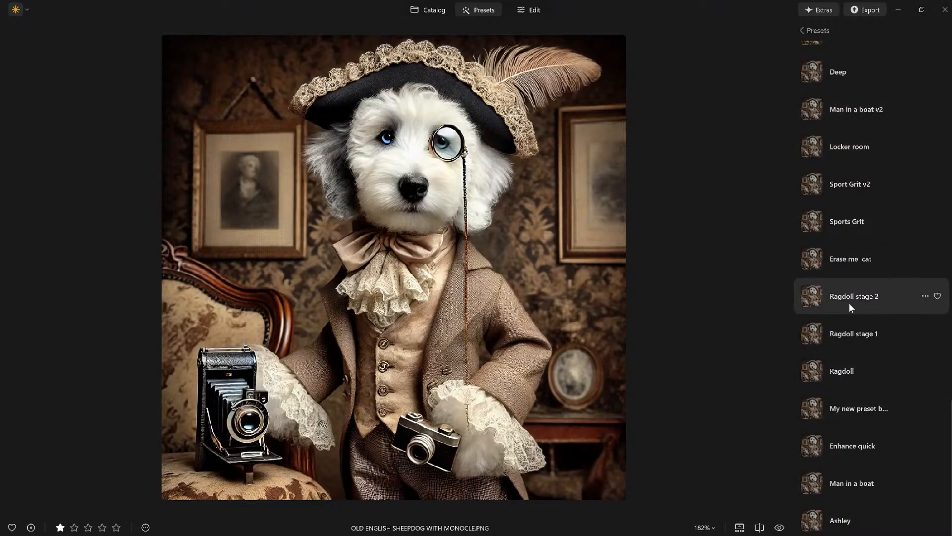
{"action": "scroll", "coordinate": [849, 303], "scroll_direction": "up", "scroll_amount": 15}
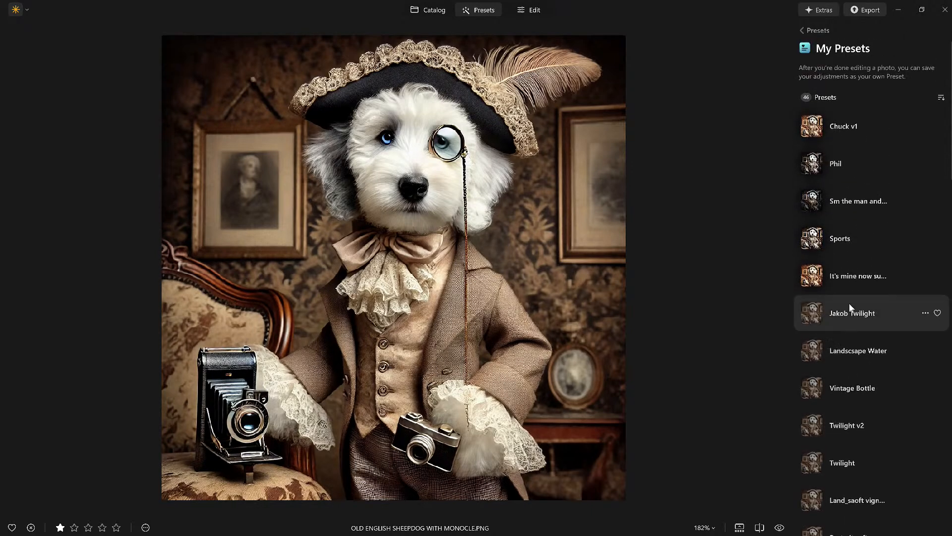
Step: Move the Jakob Twilight preset to the first place in My Presets, above Chuck v1
{"action": "left_click", "coordinate": [861, 316]}
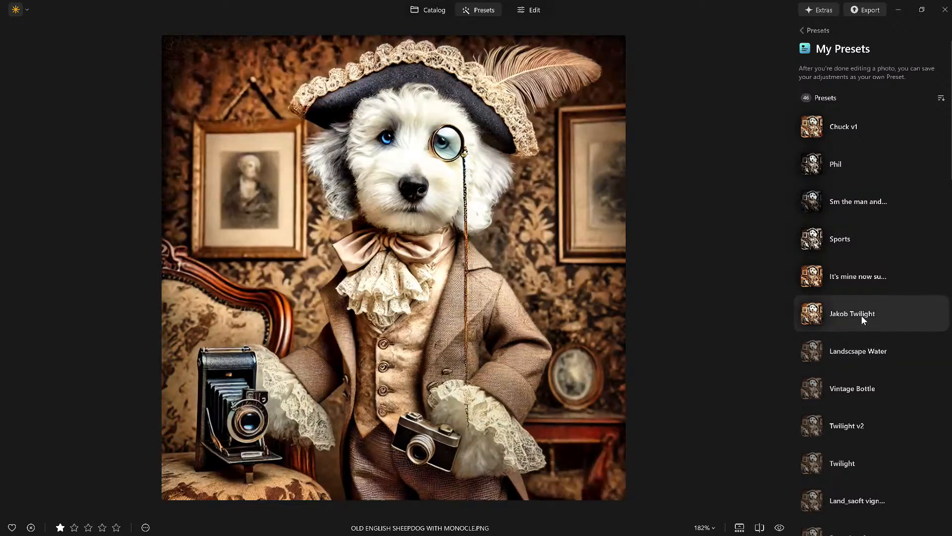
{"action": "left_click_drag", "start_coordinate": [883, 125], "coordinate": [881, 120]}
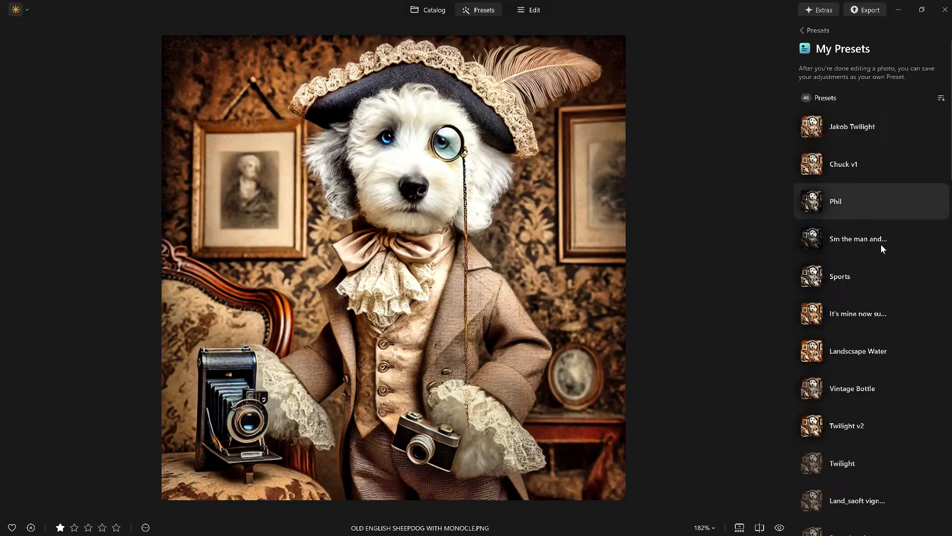
Step: Move the Sports Grit preset from near the end of My Presets up to between Sophia 2 and Sophia
{"action": "scroll", "coordinate": [840, 439], "scroll_direction": "down", "scroll_amount": 10}
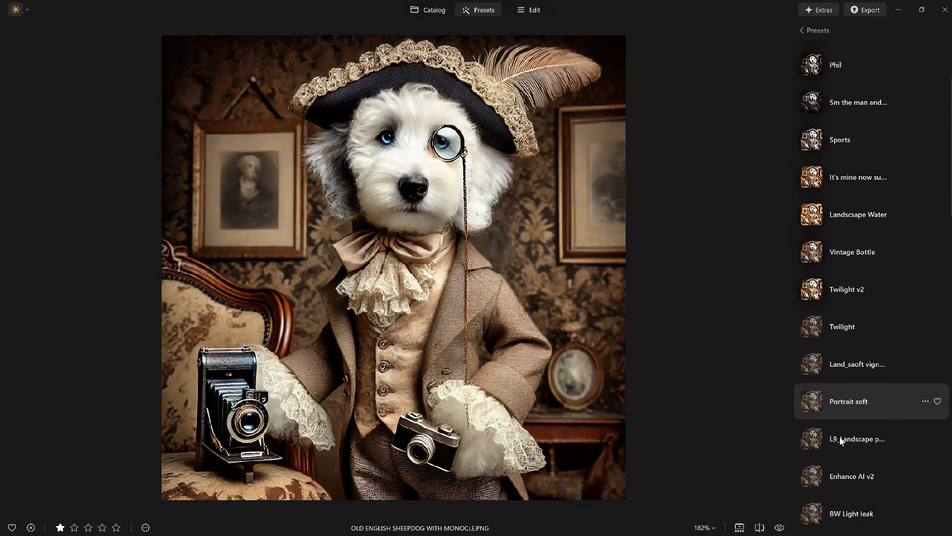
{"action": "scroll", "coordinate": [842, 432], "scroll_direction": "down", "scroll_amount": 12}
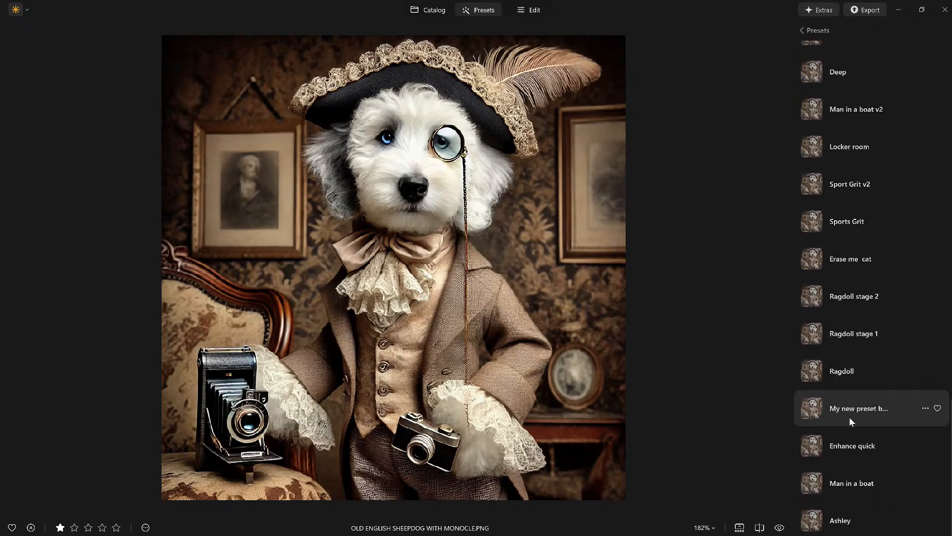
{"action": "scroll", "coordinate": [849, 421], "scroll_direction": "up", "scroll_amount": 3}
{"action": "scroll", "coordinate": [849, 421], "scroll_direction": "up", "scroll_amount": 1}
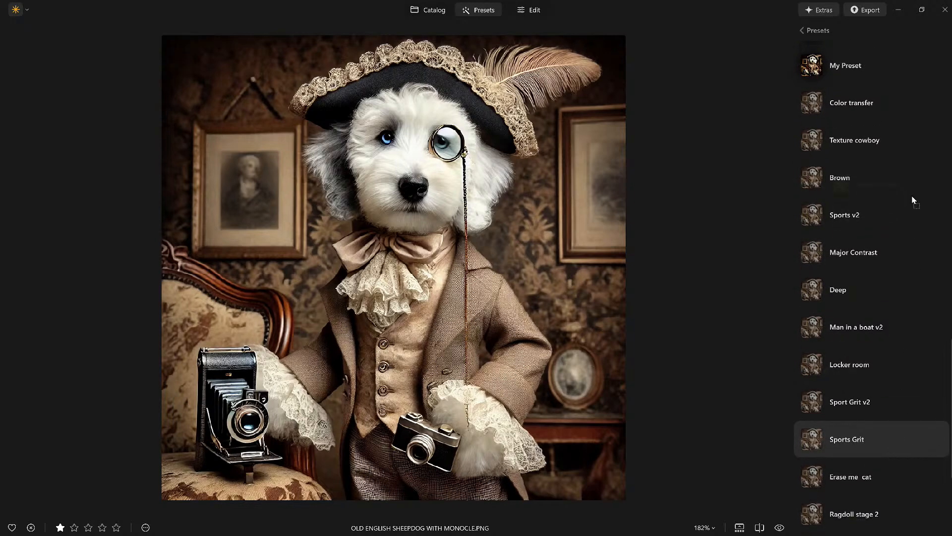
{"action": "left_click_drag", "start_coordinate": [885, 69], "coordinate": [871, 102]}
{"action": "scroll", "coordinate": [870, 101], "scroll_direction": "up", "scroll_amount": 5}
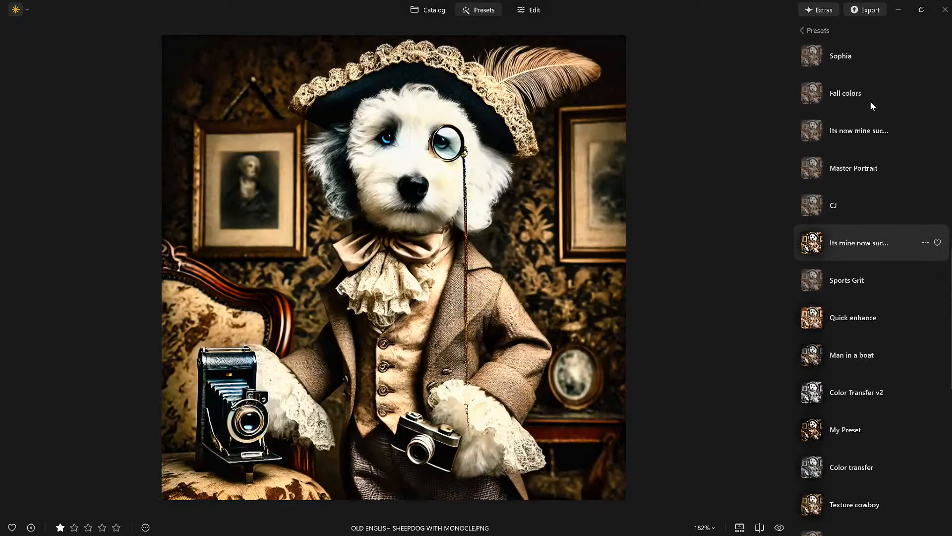
{"action": "left_click_drag", "start_coordinate": [861, 301], "coordinate": [856, 65]}
{"action": "scroll", "coordinate": [852, 82], "scroll_direction": "up", "scroll_amount": 8}
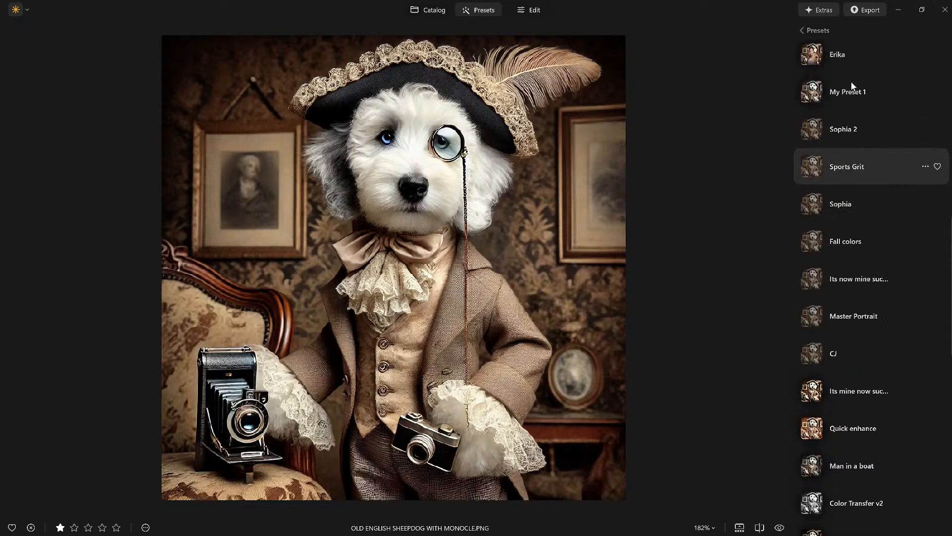
Step: Move the Sports Grit preset further up the list, placing it directly above the Sports preset
{"action": "left_click_drag", "start_coordinate": [874, 400], "coordinate": [860, 68]}
{"action": "scroll", "coordinate": [859, 95], "scroll_direction": "up", "scroll_amount": 5}
{"action": "scroll", "coordinate": [859, 95], "scroll_direction": "up", "scroll_amount": 1}
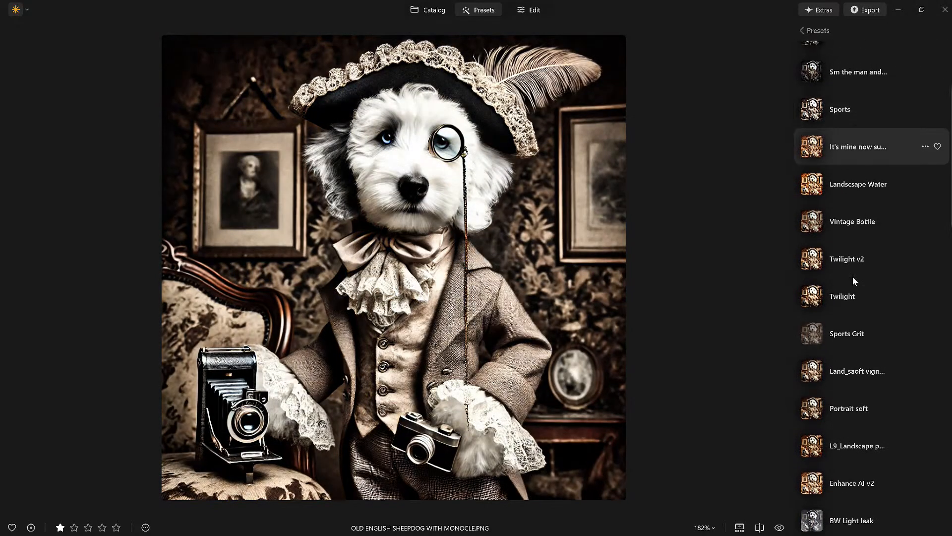
{"action": "left_click_drag", "start_coordinate": [881, 176], "coordinate": [860, 96]}
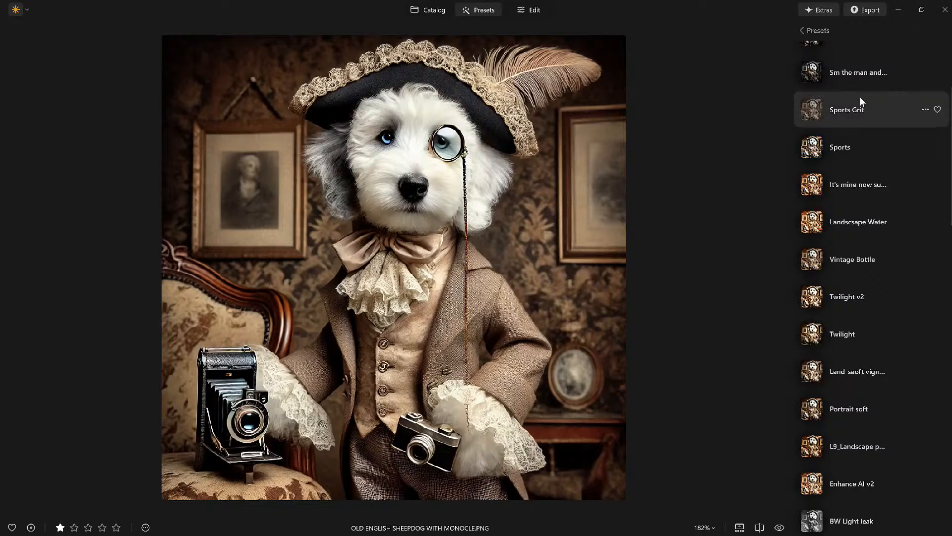
{"action": "scroll", "coordinate": [860, 97], "scroll_direction": "up", "scroll_amount": 4}
{"action": "scroll", "coordinate": [860, 96], "scroll_direction": "up", "scroll_amount": 1}
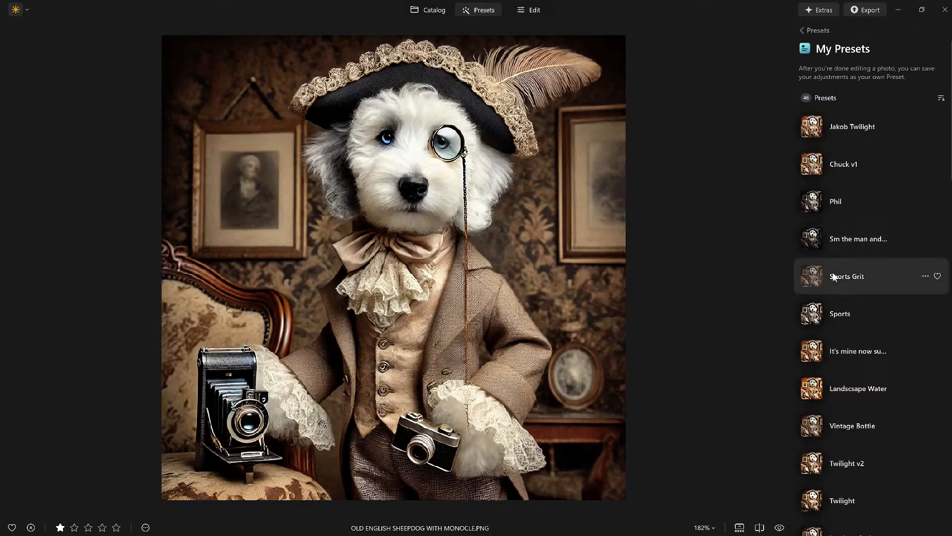
Step: Show the Sports Grit preset's folder in File Explorer and bring that window onto the main screen
{"action": "left_click", "coordinate": [926, 277]}
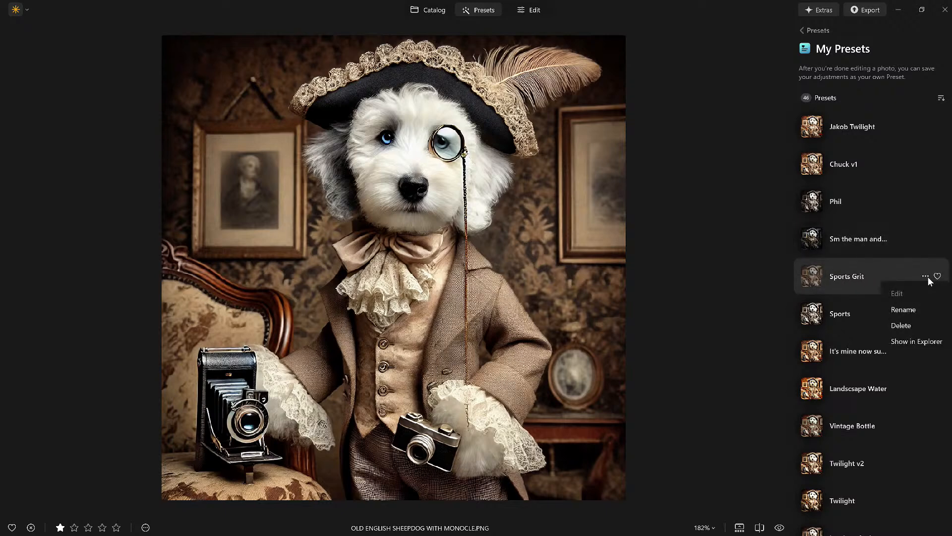
{"action": "left_click", "coordinate": [912, 342]}
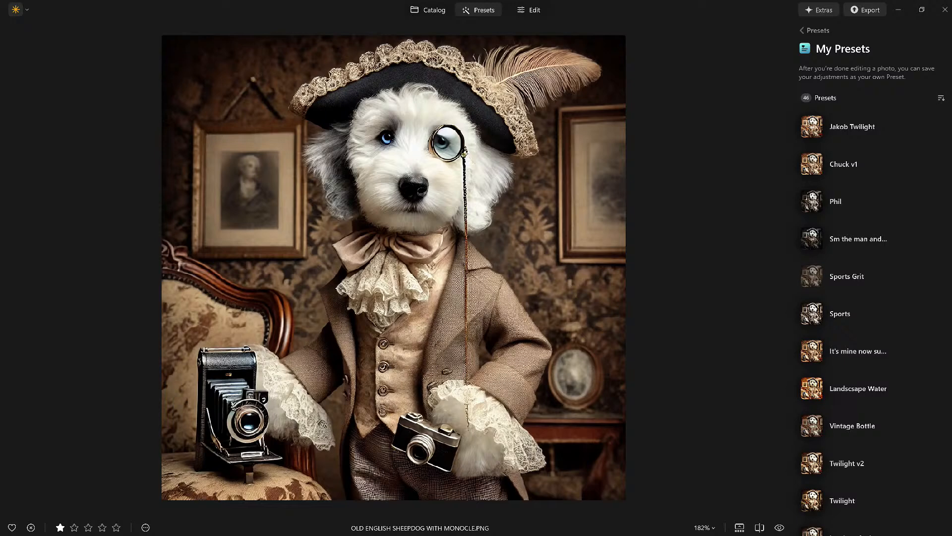
{"action": "left_click_drag", "start_coordinate": [0, 331], "coordinate": [574, 268]}
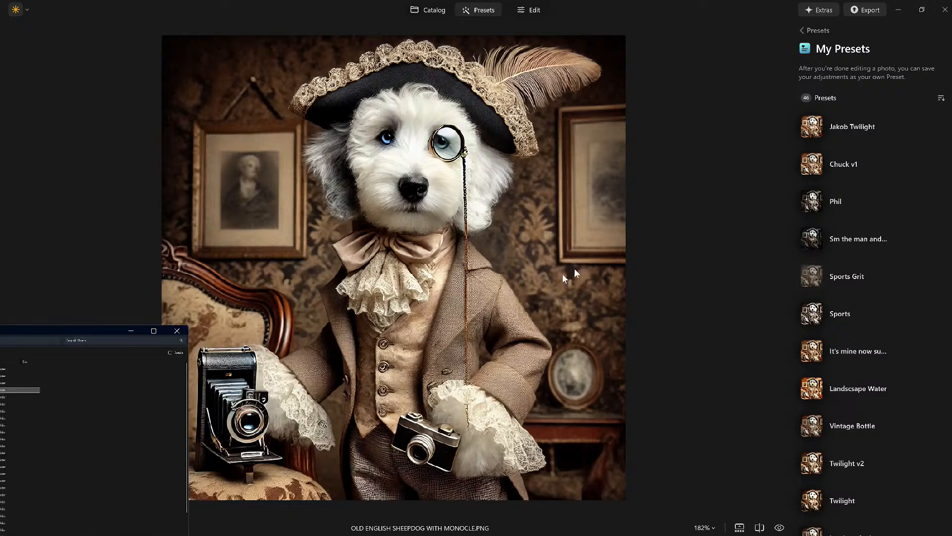
{"action": "left_click_drag", "start_coordinate": [644, 147], "coordinate": [683, 29]}
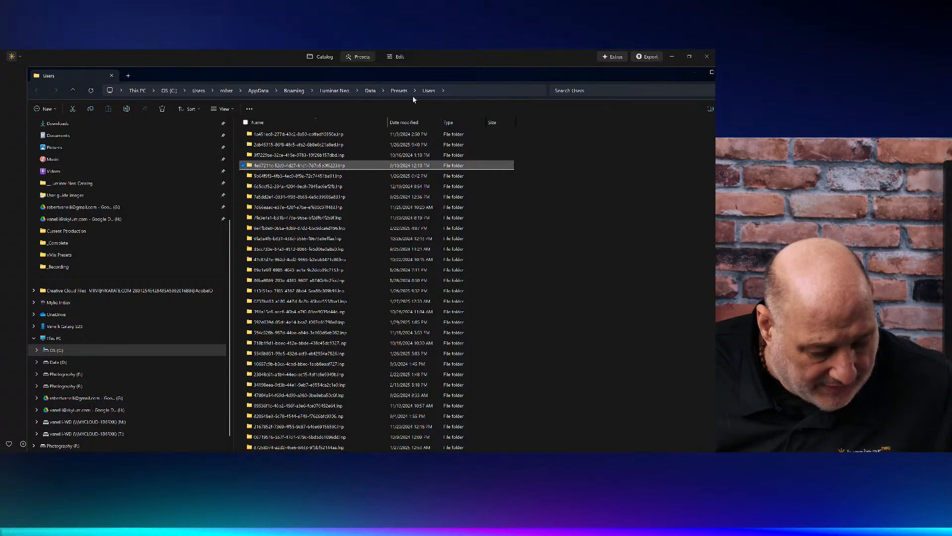
Step: Select all preset folders in the Presets > Users folder and enlarge the File Explorer window to fill the screen
{"action": "left_click", "coordinate": [343, 135]}
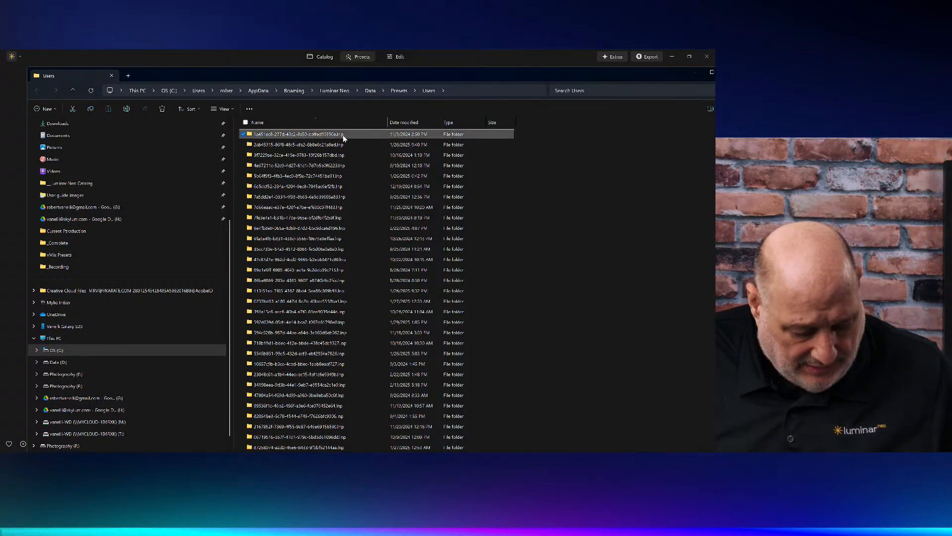
{"action": "key", "text": "ctrl+a"}
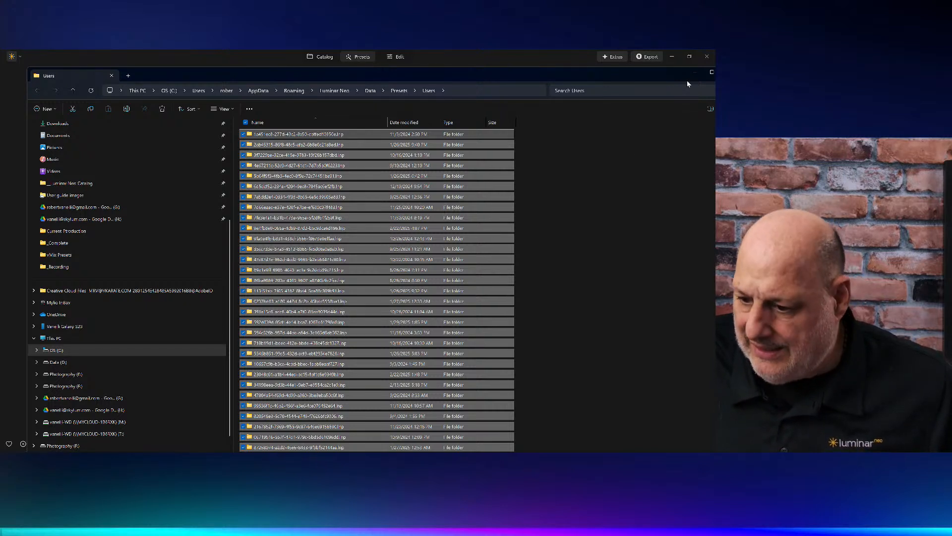
{"action": "left_click", "coordinate": [688, 57]}
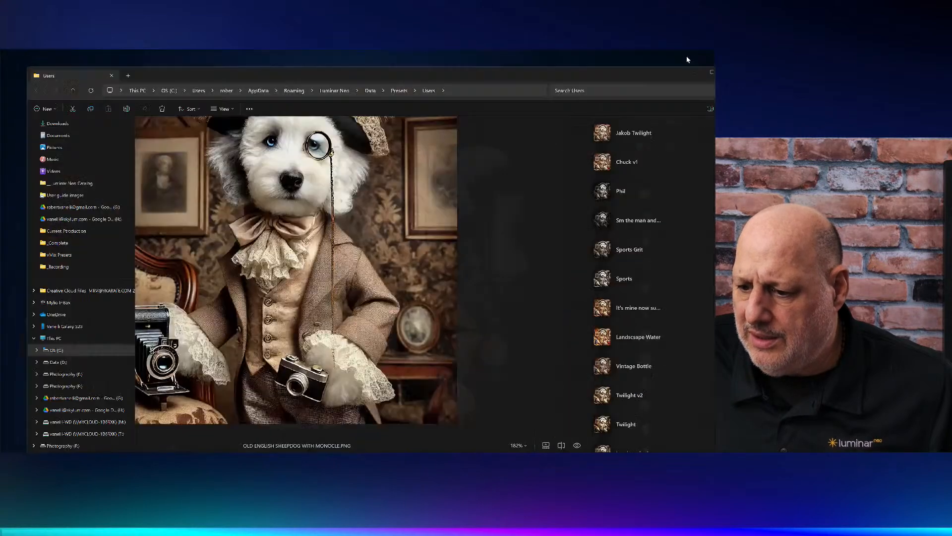
{"action": "left_click_drag", "start_coordinate": [540, 81], "coordinate": [497, 79]}
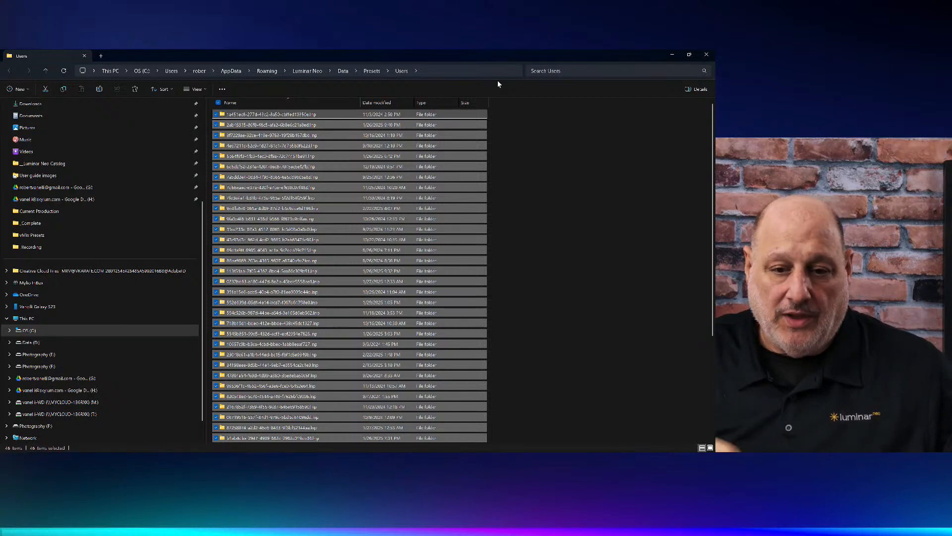
Step: Minimize File Explorer, maximize Luminar Neo and go back from My Presets to the presets overview
{"action": "left_click", "coordinate": [672, 54]}
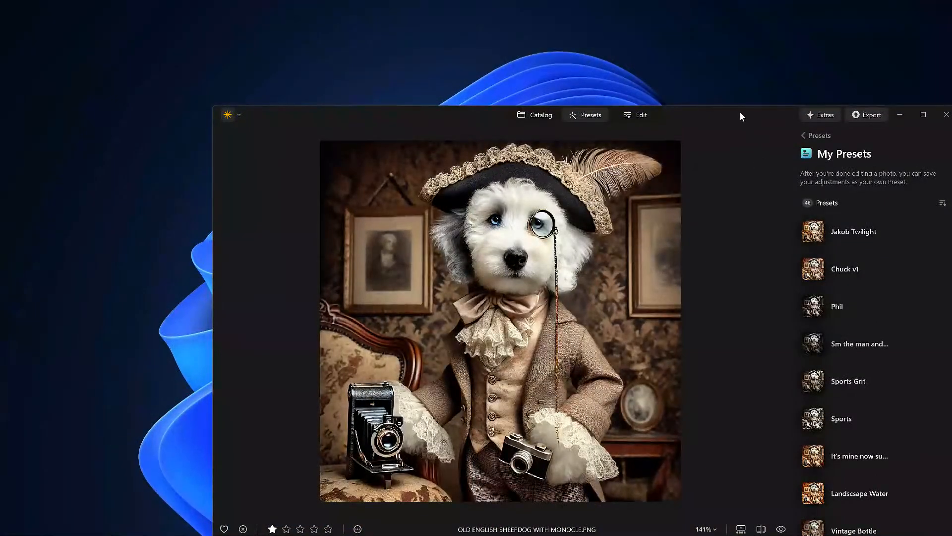
{"action": "double_click", "coordinate": [740, 114]}
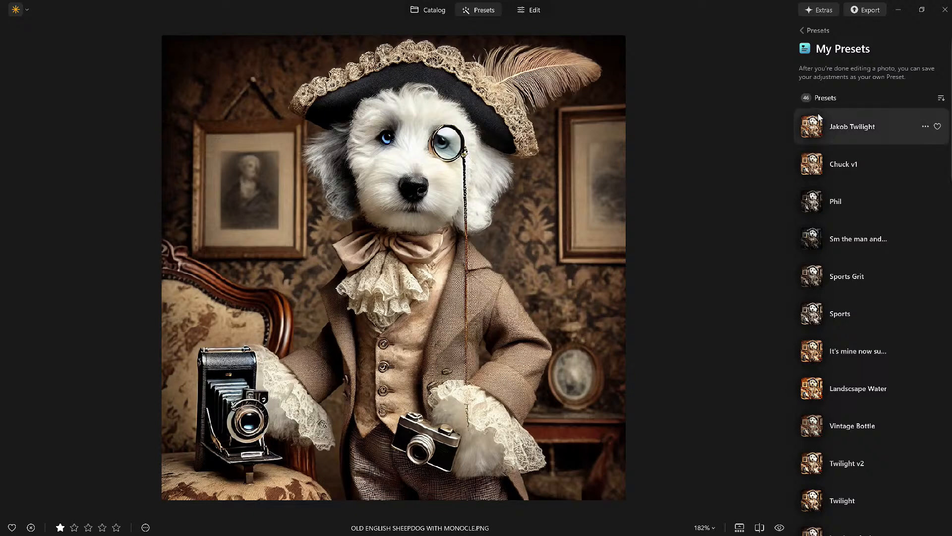
{"action": "left_click", "coordinate": [833, 117]}
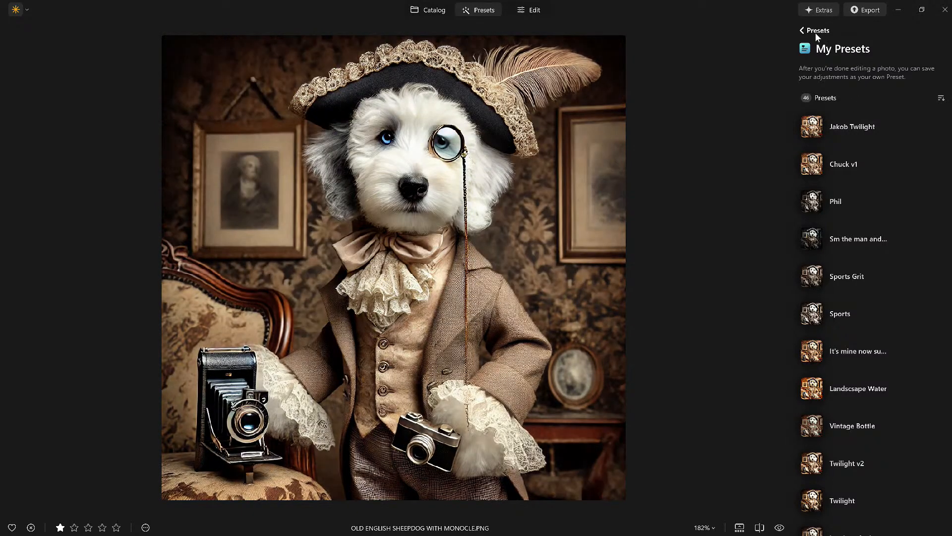
{"action": "left_click", "coordinate": [816, 32]}
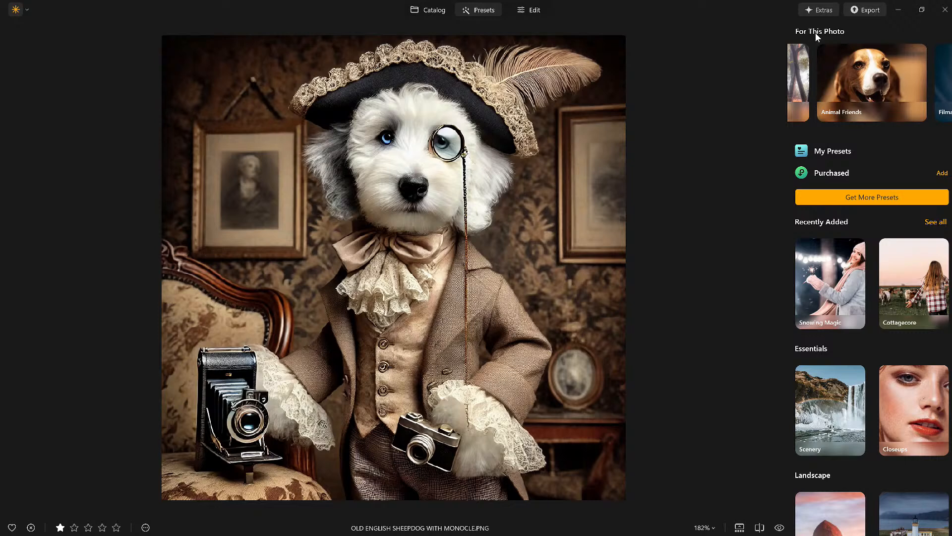
Step: Go to the catalog's Sports folder and bring the lacrosse photo Florida Launch vs Denver Outlaws-3811.NEF into editing
{"action": "left_click", "coordinate": [526, 10]}
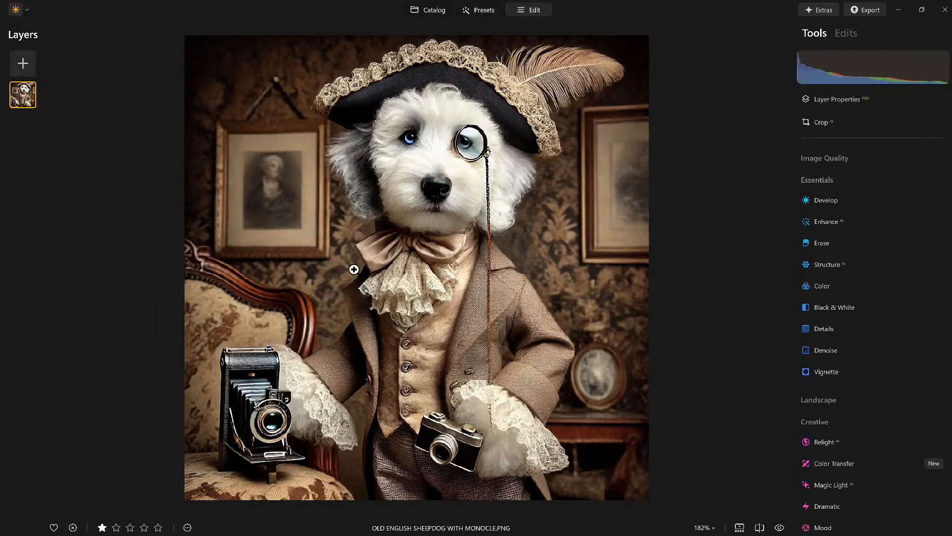
{"action": "key", "text": "g"}
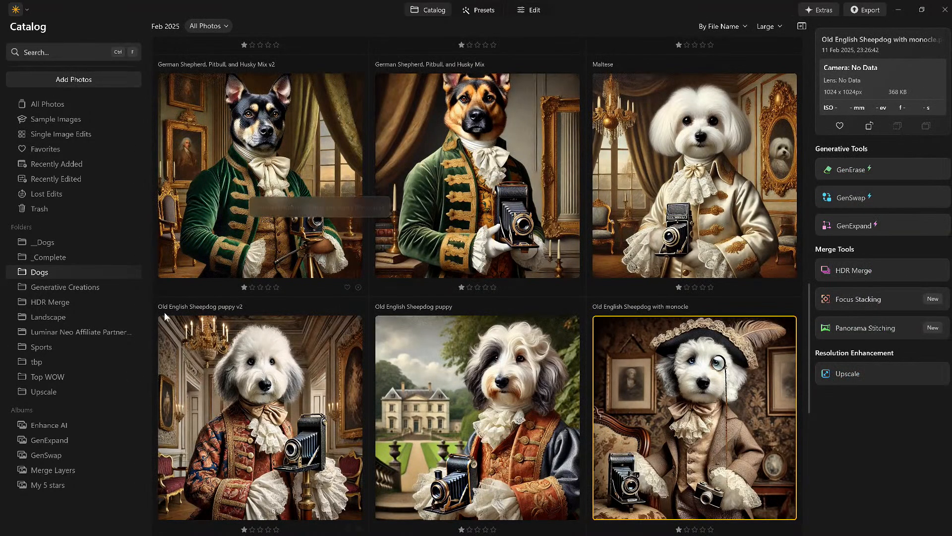
{"action": "left_click", "coordinate": [40, 346]}
{"action": "double_click", "coordinate": [514, 161]}
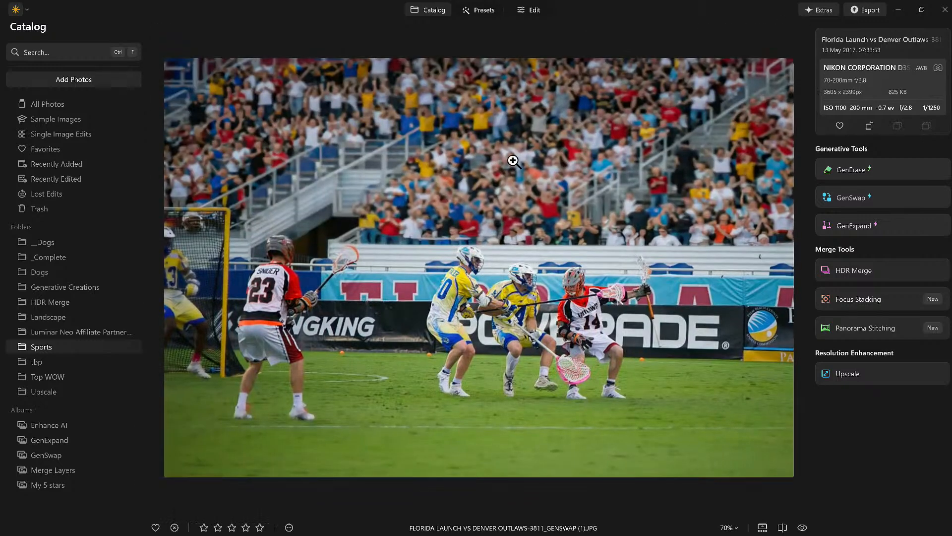
{"action": "left_click", "coordinate": [530, 12]}
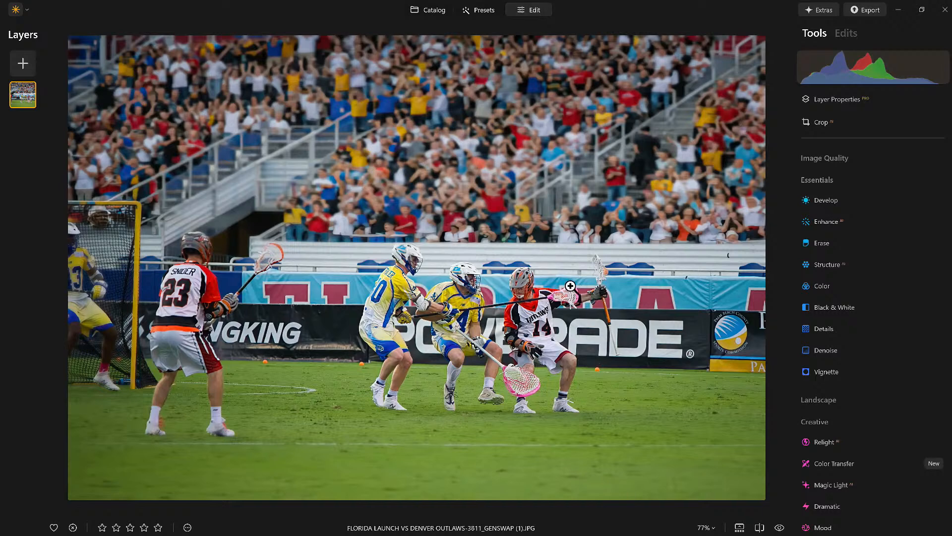
{"action": "key", "text": "Left"}
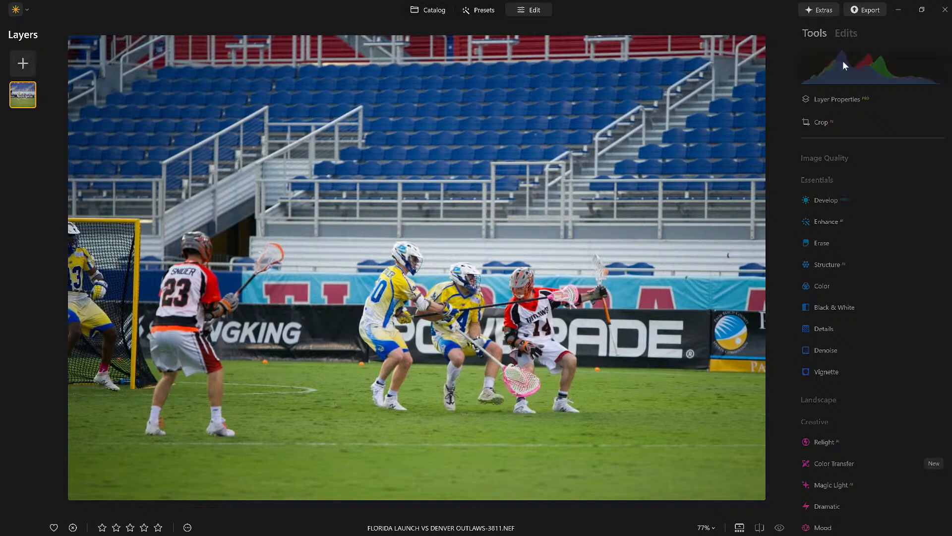
Step: Display the photo's existing RAW Develop edits and look through the available camera profiles without choosing another one
{"action": "left_click", "coordinate": [843, 32]}
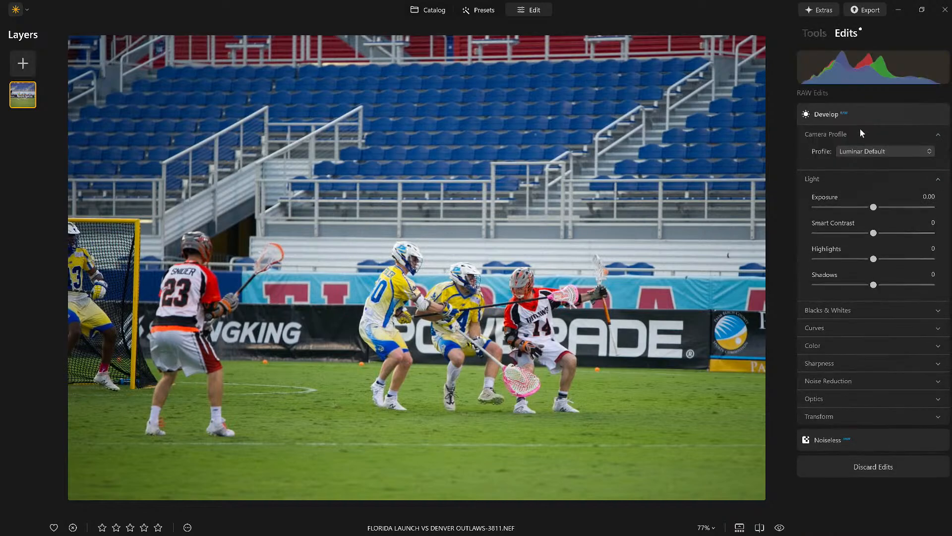
{"action": "left_click", "coordinate": [863, 114]}
{"action": "left_click", "coordinate": [863, 114]}
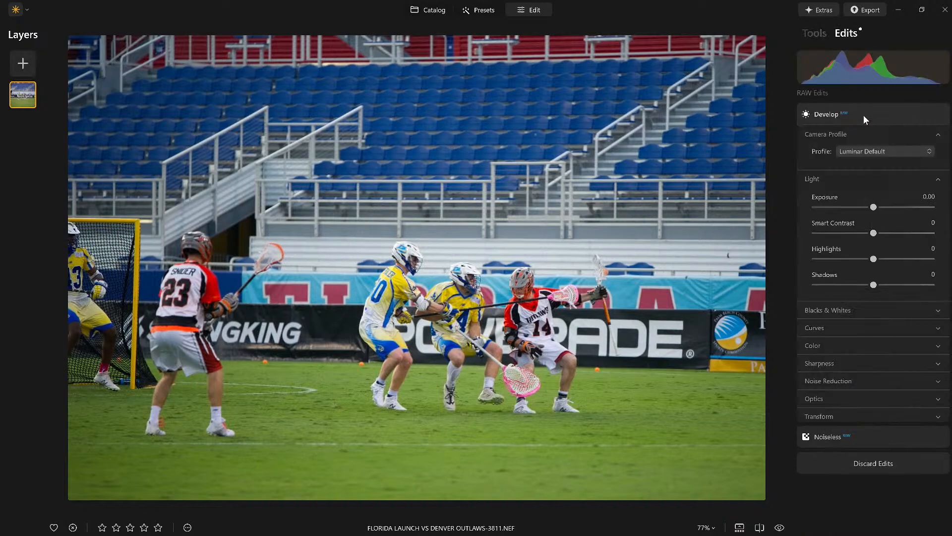
{"action": "left_click", "coordinate": [858, 151]}
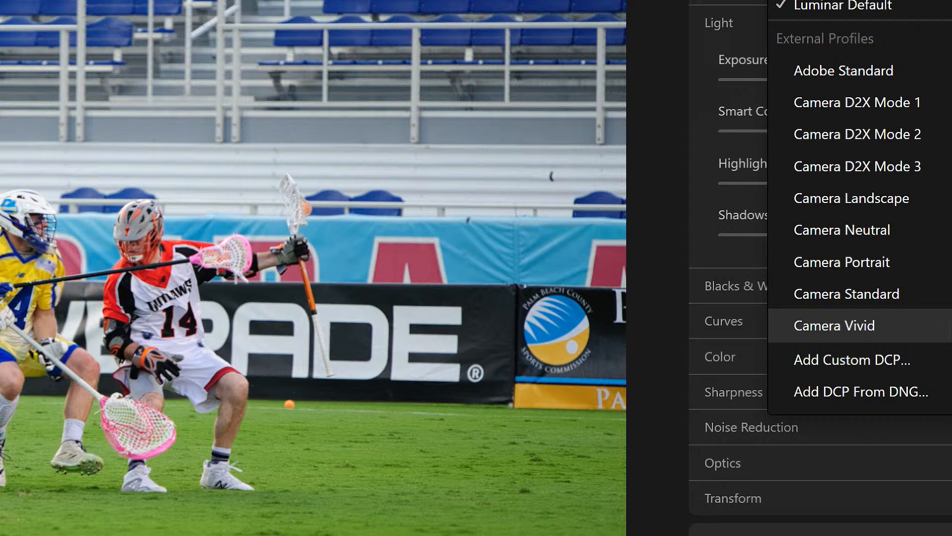
{"action": "key", "text": "Escape"}
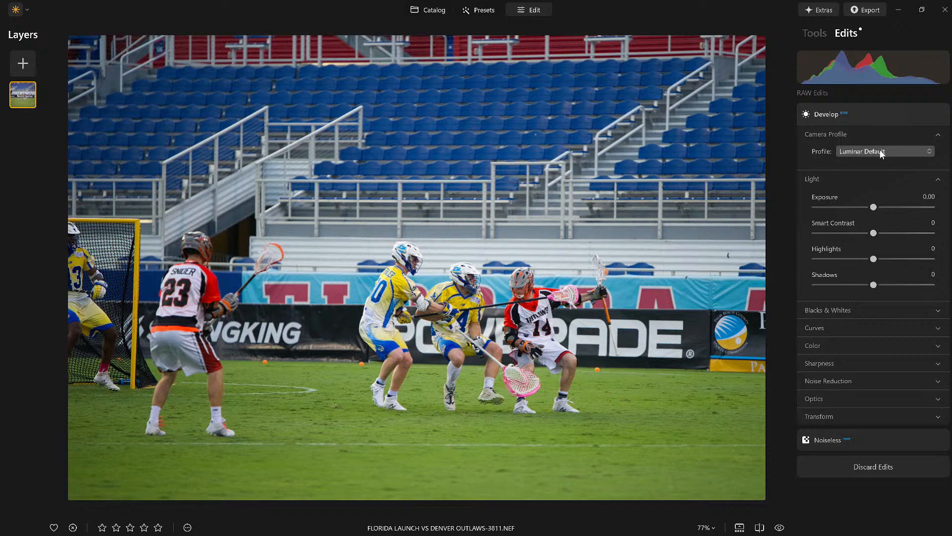
Step: Expand the Transform and Optics sections of the RAW Develop edits to view their settings
{"action": "left_click", "coordinate": [832, 416]}
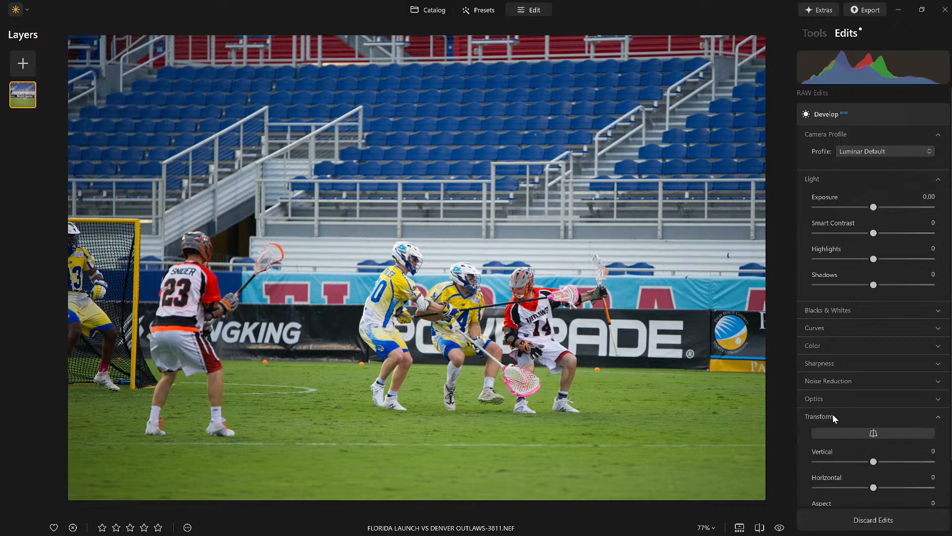
{"action": "scroll", "coordinate": [832, 416], "scroll_direction": "down", "scroll_amount": 2}
{"action": "left_click", "coordinate": [830, 351]}
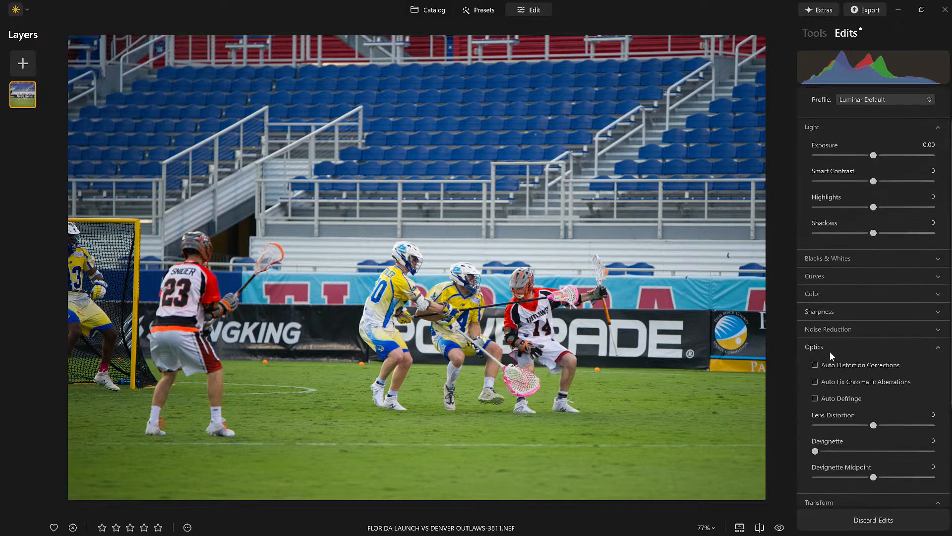
{"action": "scroll", "coordinate": [830, 351], "scroll_direction": "down", "scroll_amount": 1}
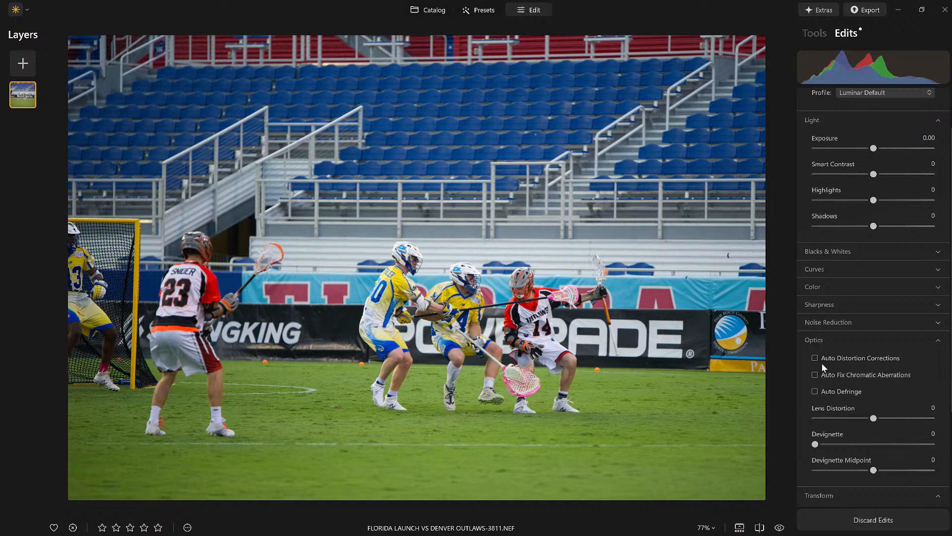